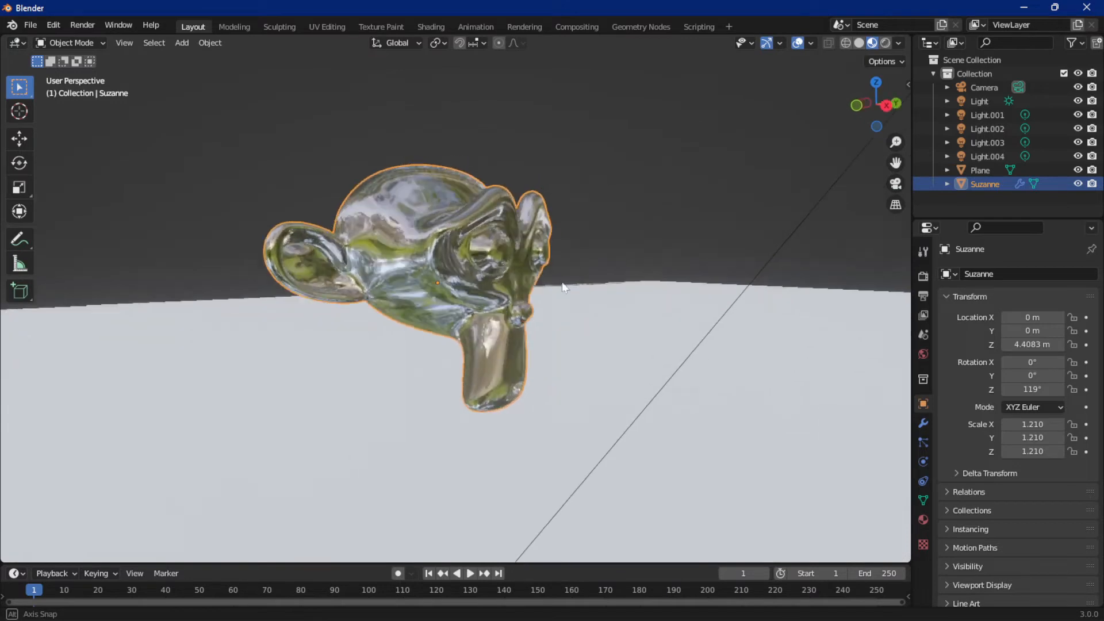
scroll(558, 285, "up", 5)
scroll(555, 293, "down", 5)
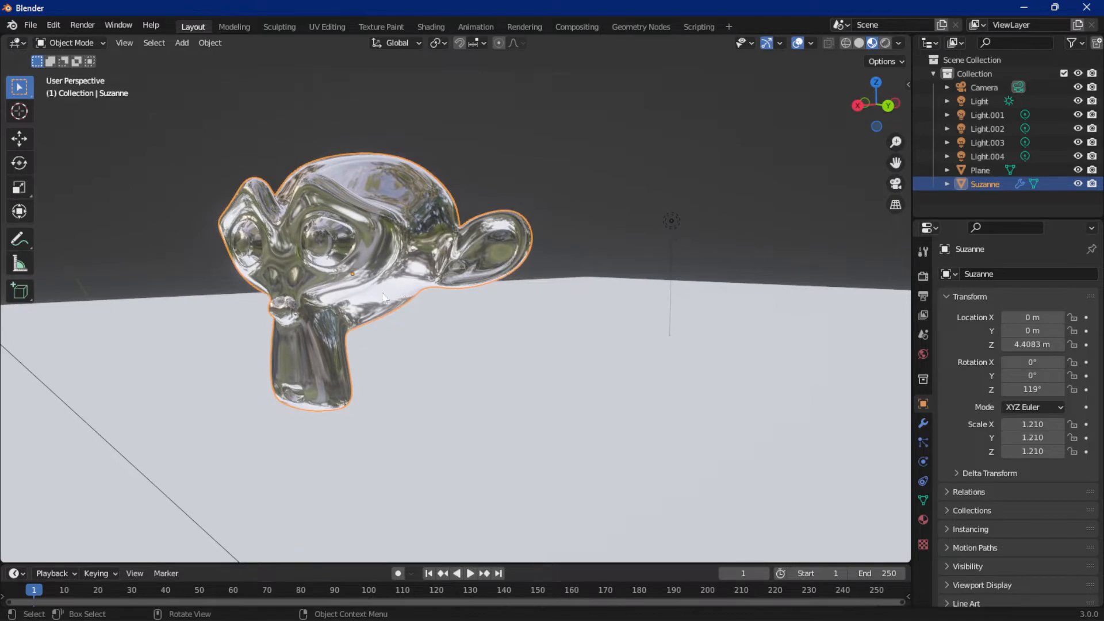
middle_click_drag(378, 292, 422, 317)
scroll(424, 314, "down", 4)
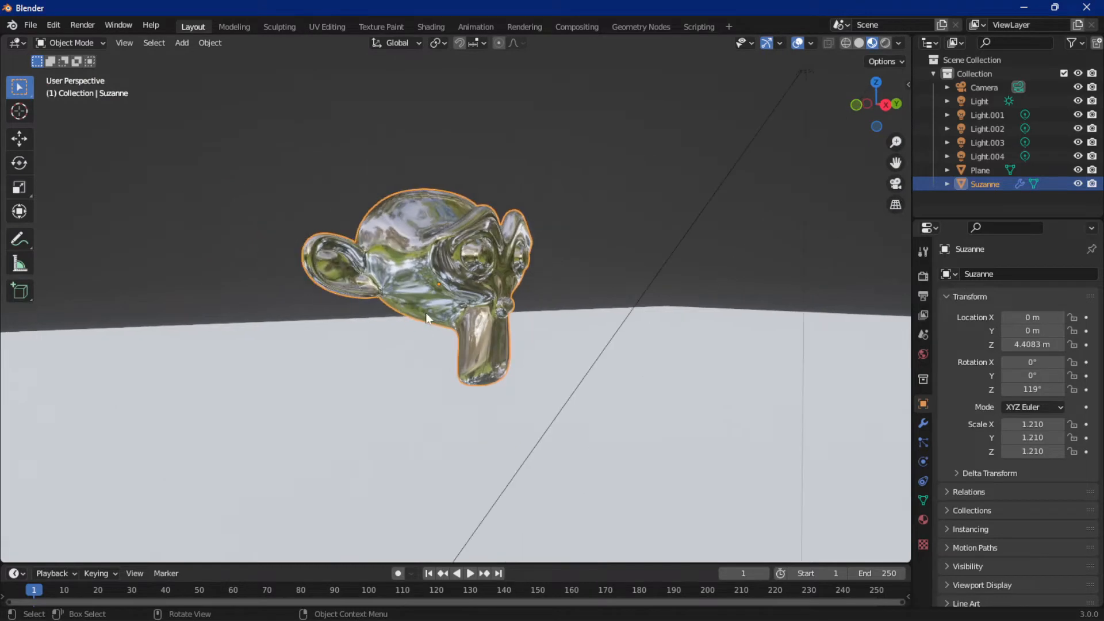
scroll(425, 310, "up", 3)
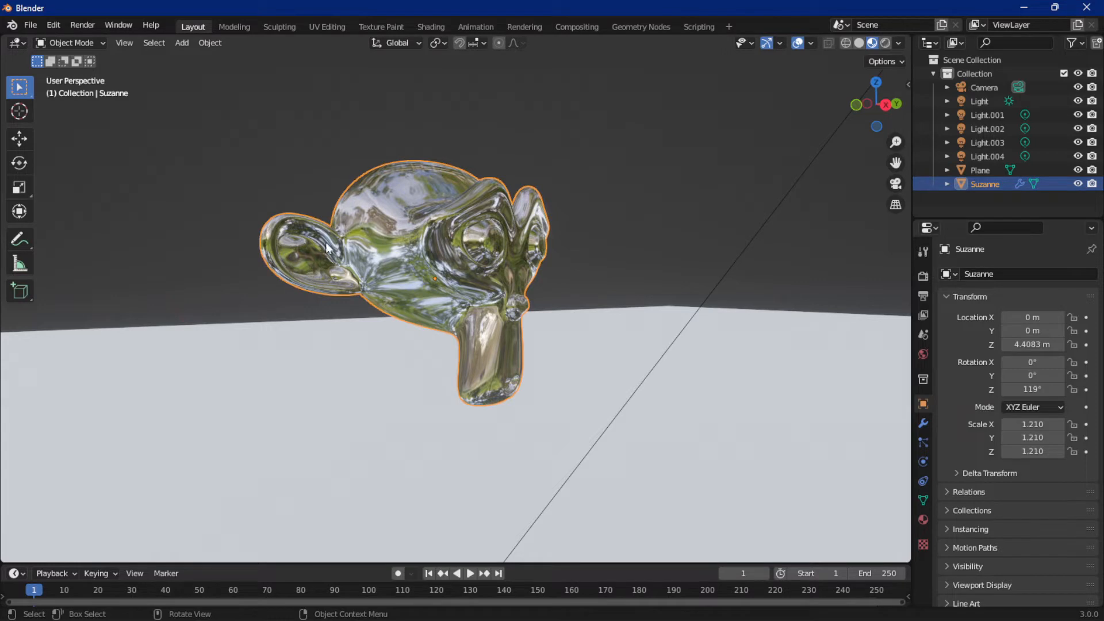
Start a new General file, discarding the changes to the current scene
left_click(30, 24)
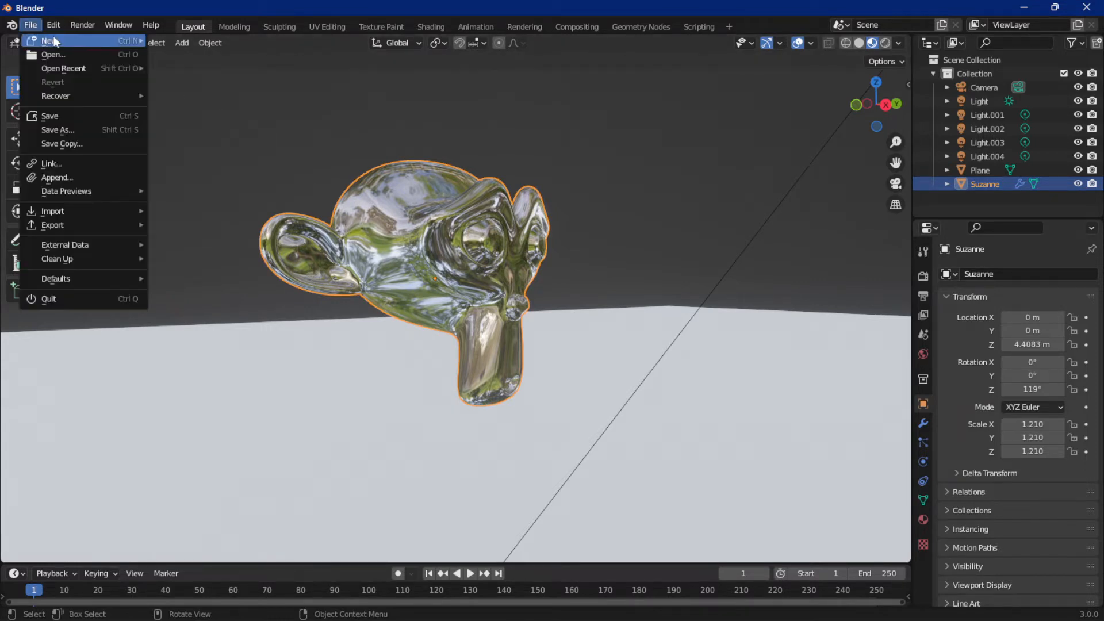
mouse_move(53, 36)
left_click(198, 41)
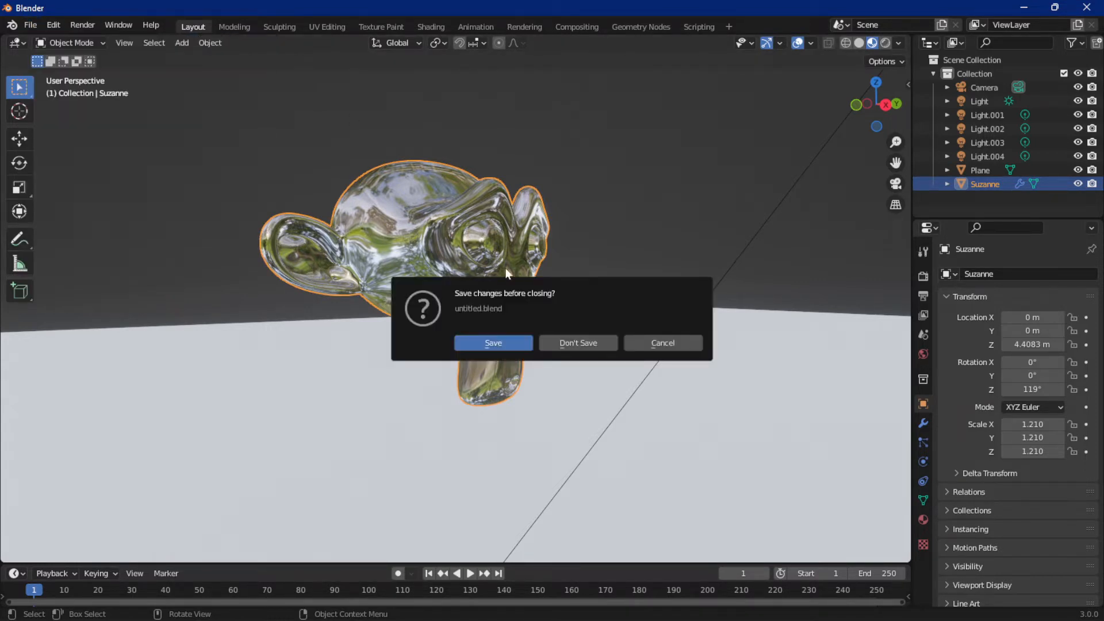
left_click(579, 345)
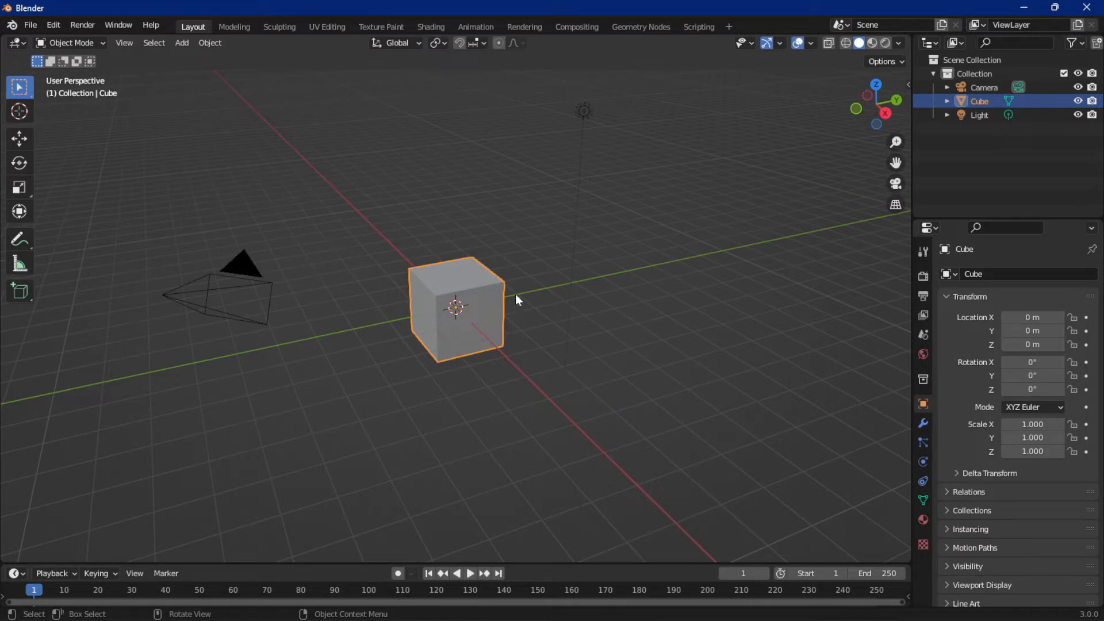
Delete the default cube and add a Monkey mesh at the origin
key("Delete")
left_click(181, 44)
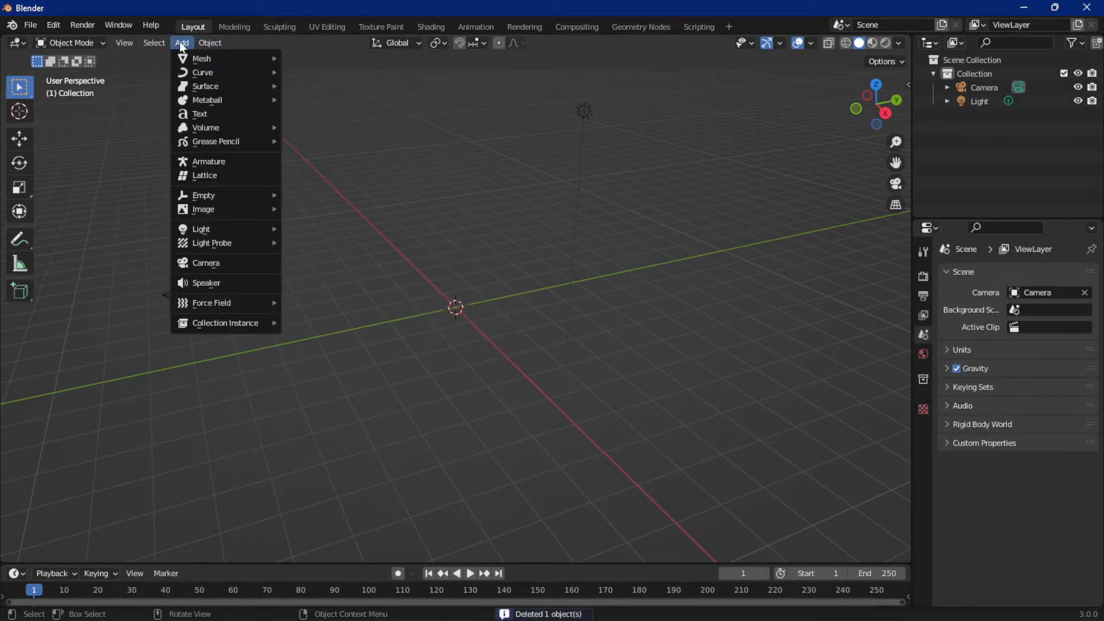
mouse_move(257, 59)
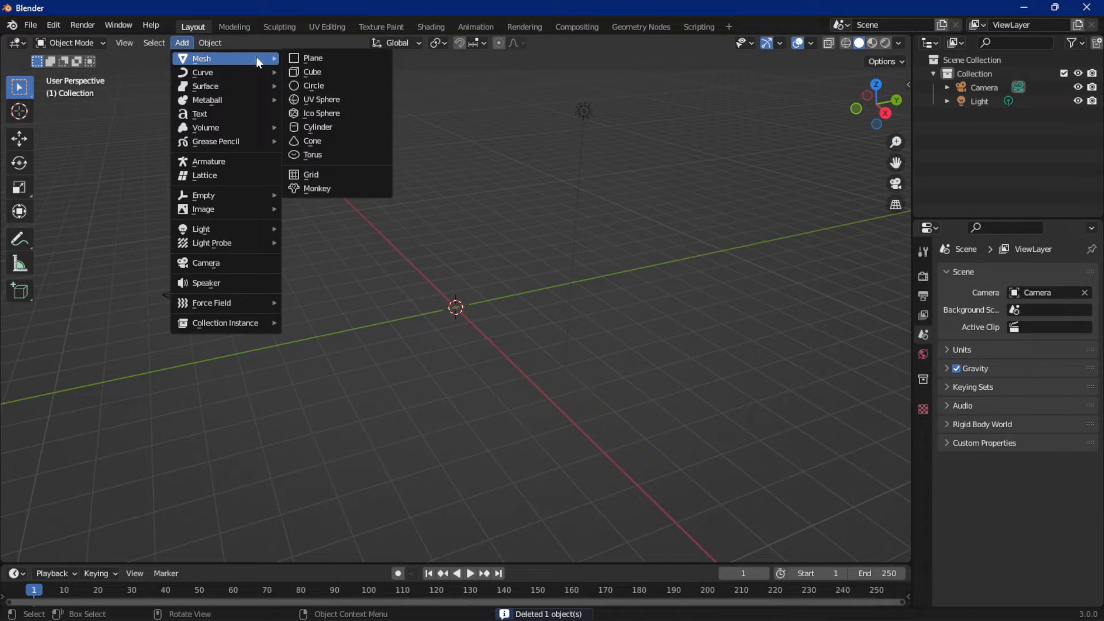
left_click(311, 190)
Raise the monkey about 2.43 m along Z and rotate it about 66.5° around the Z axis
key("g")
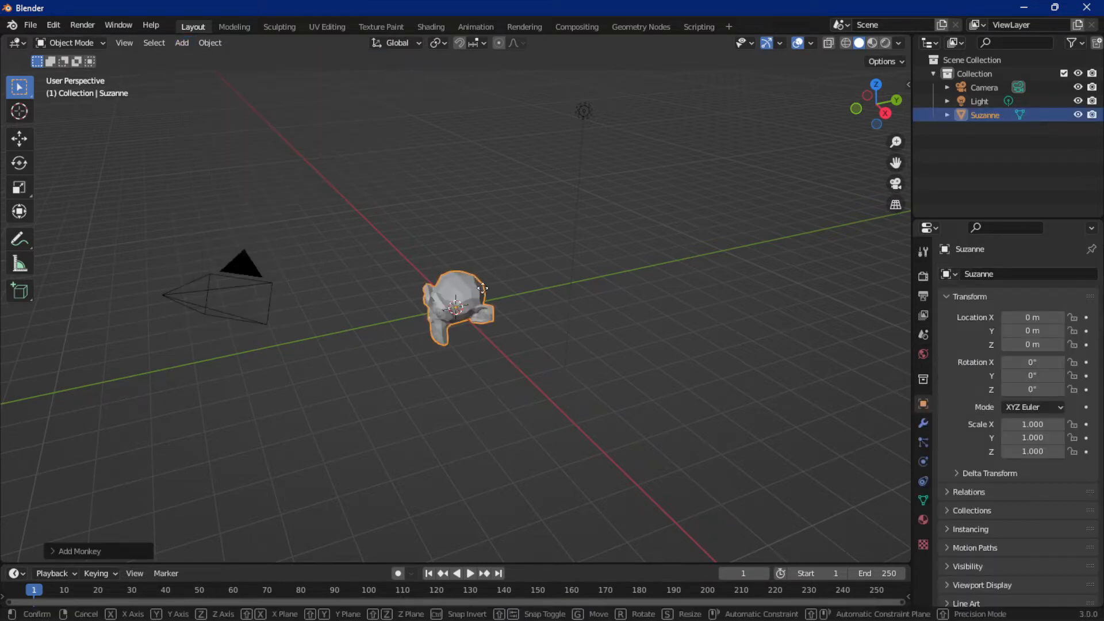
key("z")
left_click(517, 230)
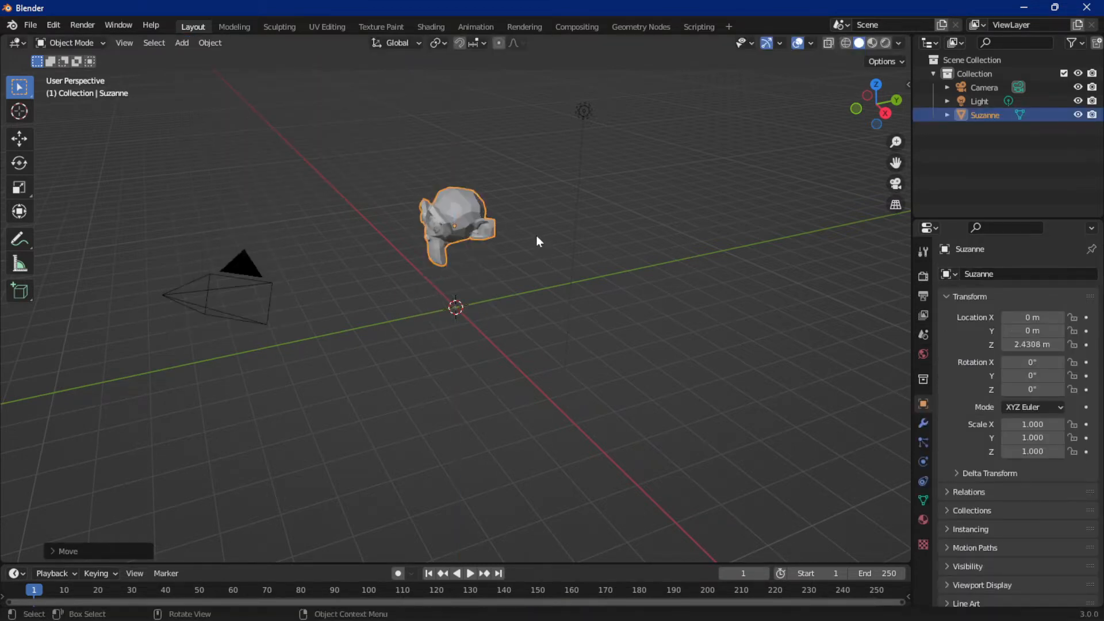
key("z")
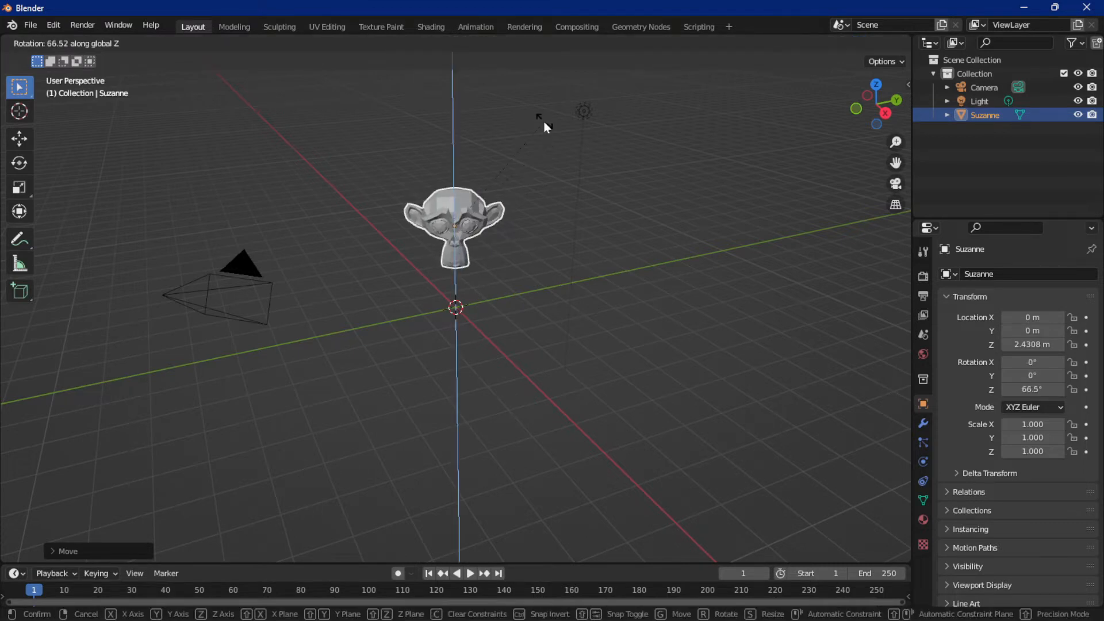
left_click(542, 119)
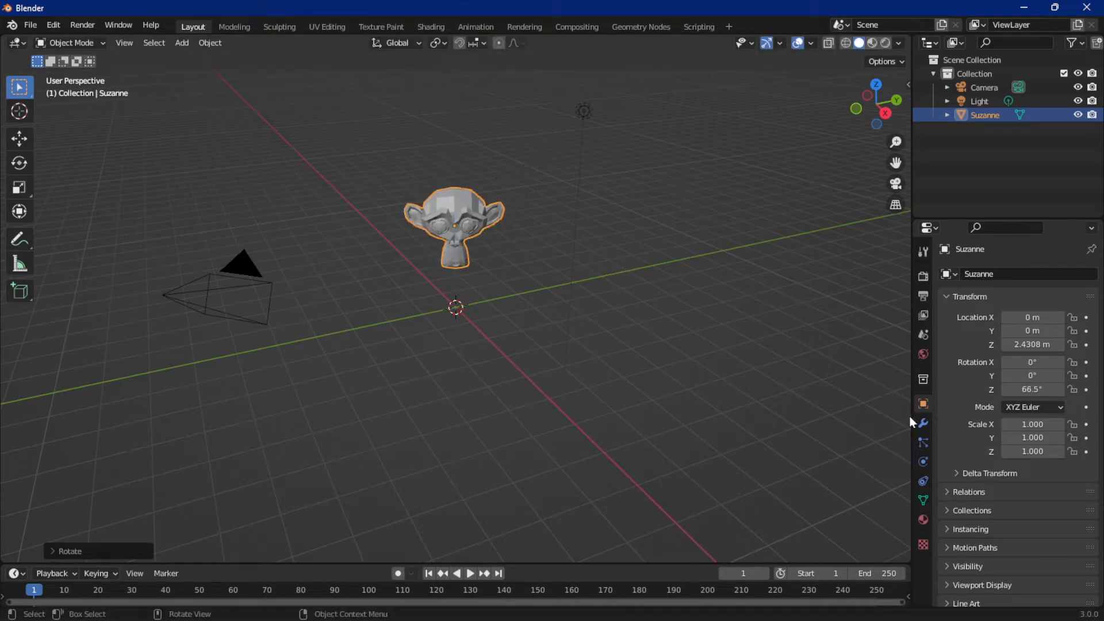
Add a Subdivision Surface modifier to the monkey with the viewport level set to 2
left_click(925, 425)
left_click(972, 278)
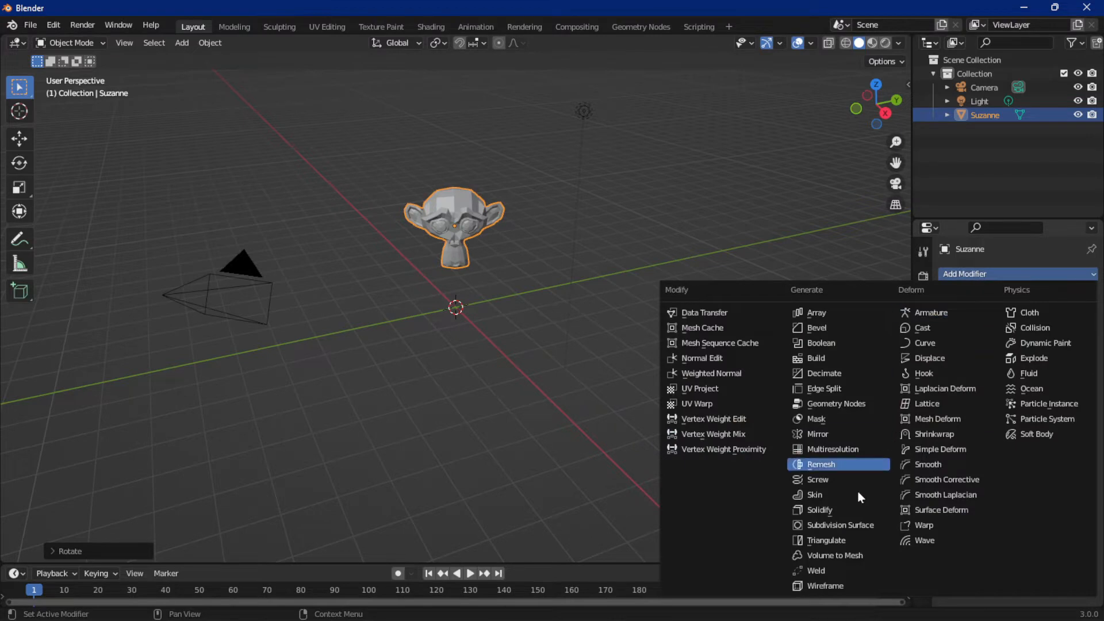
left_click(877, 524)
scroll(488, 241, "up", 3)
scroll(470, 214, "up", 2)
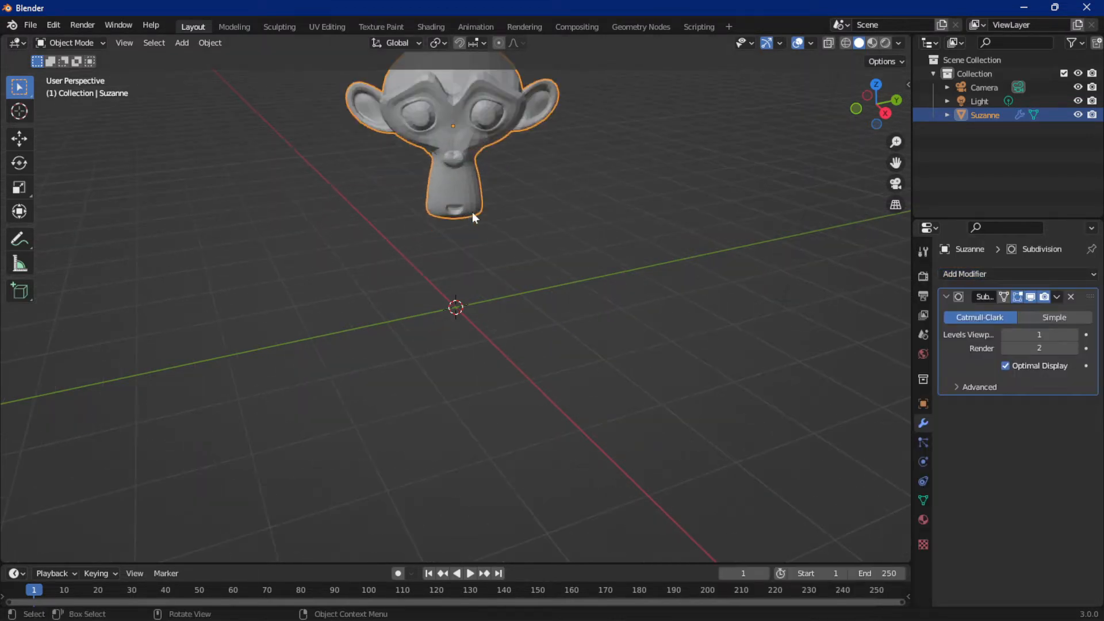
middle_click_drag(553, 198, 537, 290)
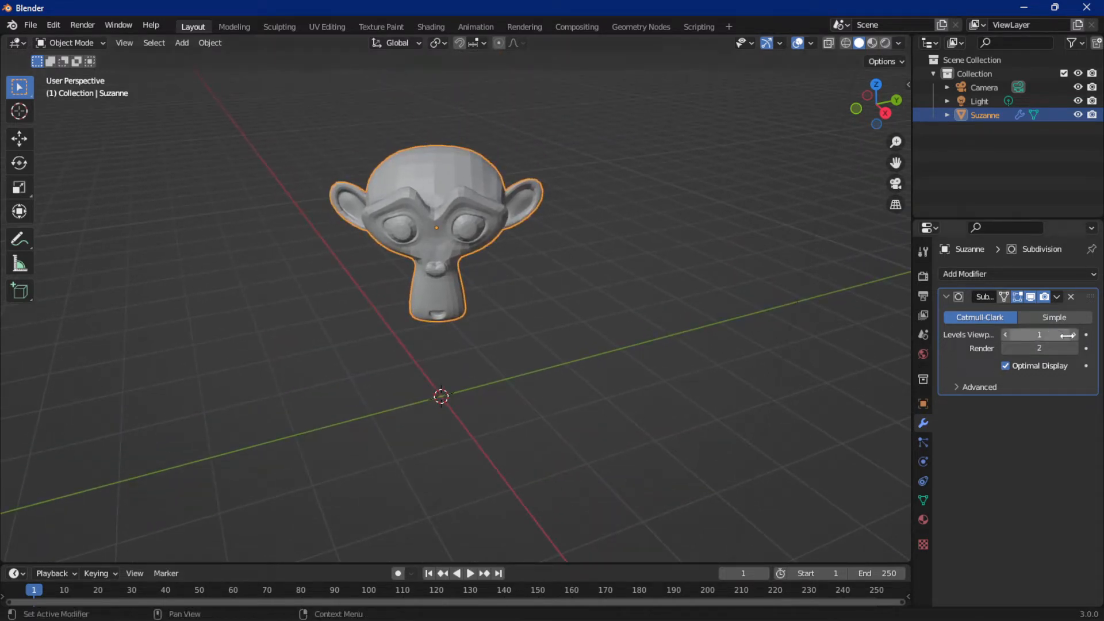
left_click(1071, 337)
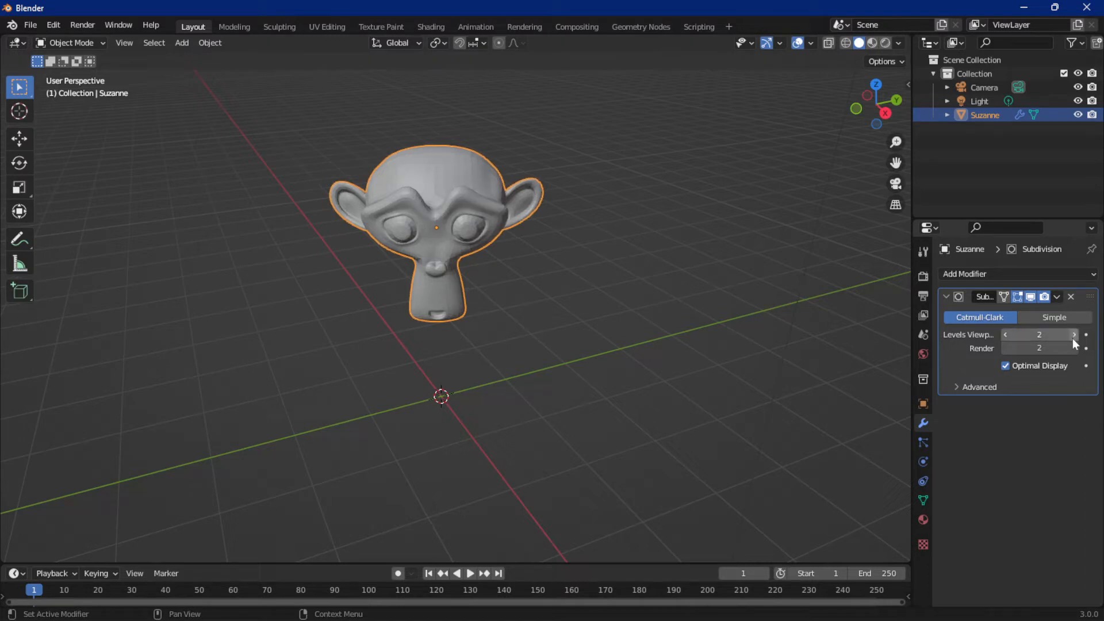
left_click(1071, 338)
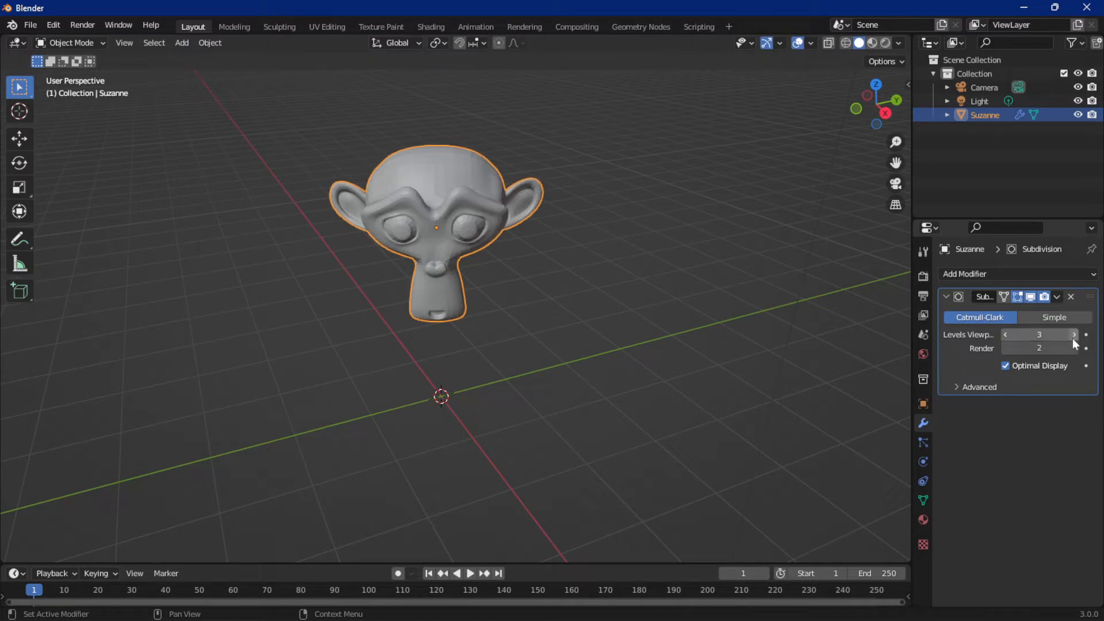
left_click(1004, 337)
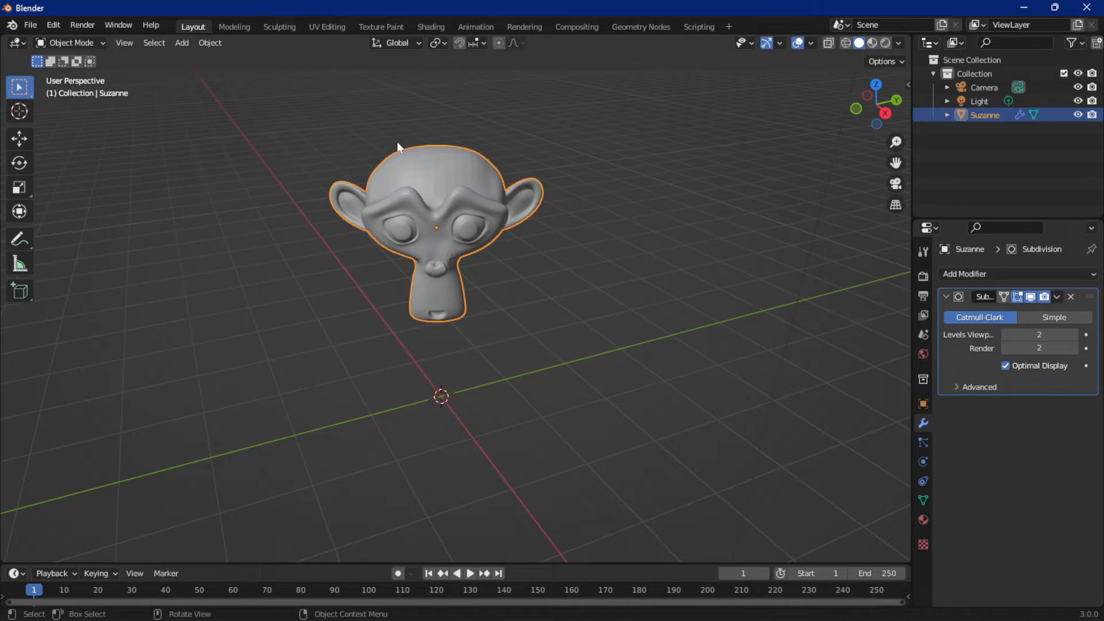
Apply Shade Smooth to the monkey head
right_click(432, 180)
left_click(433, 176)
scroll(461, 249, "up", 3)
scroll(461, 248, "down", 4)
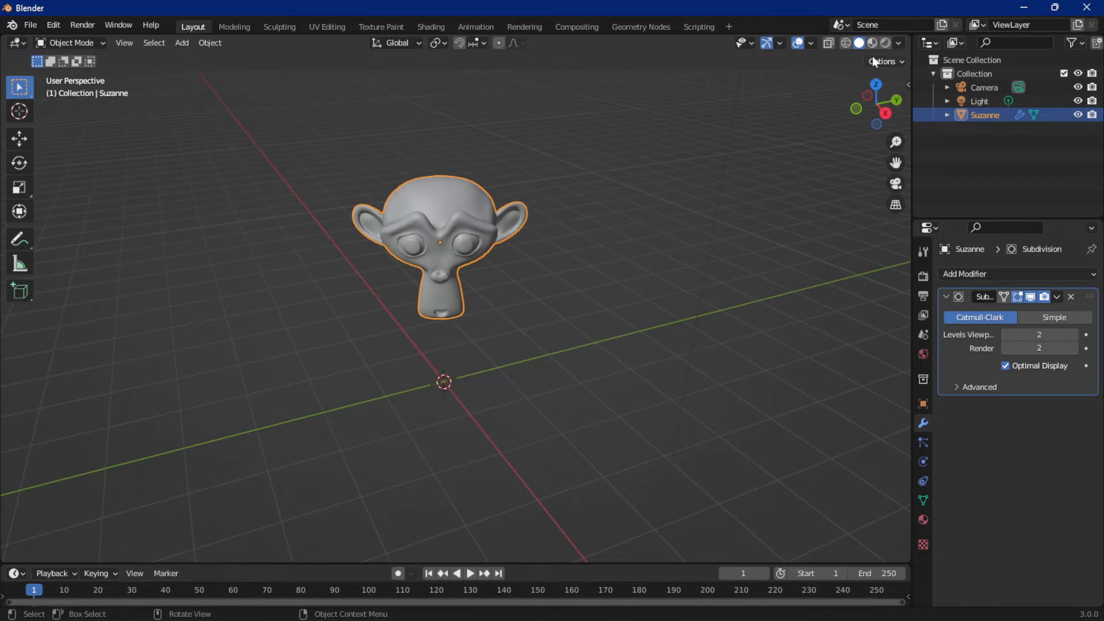
Display the viewport in Rendered shading, and add a plane scaled up into a large floor beneath the monkey
left_click(888, 45)
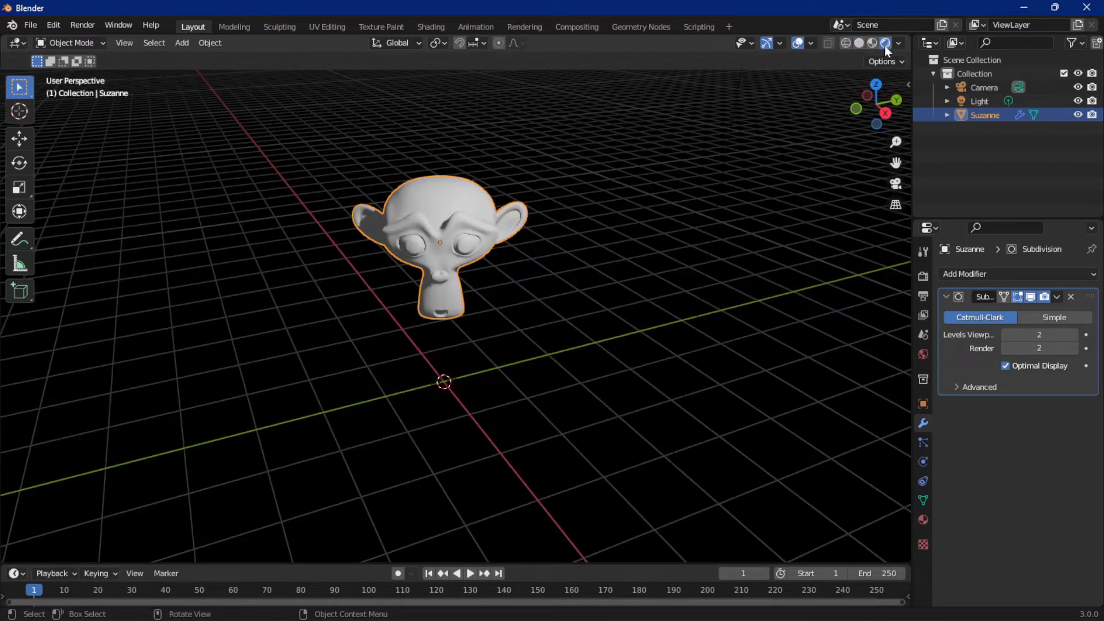
left_click(182, 43)
mouse_move(184, 58)
left_click(313, 59)
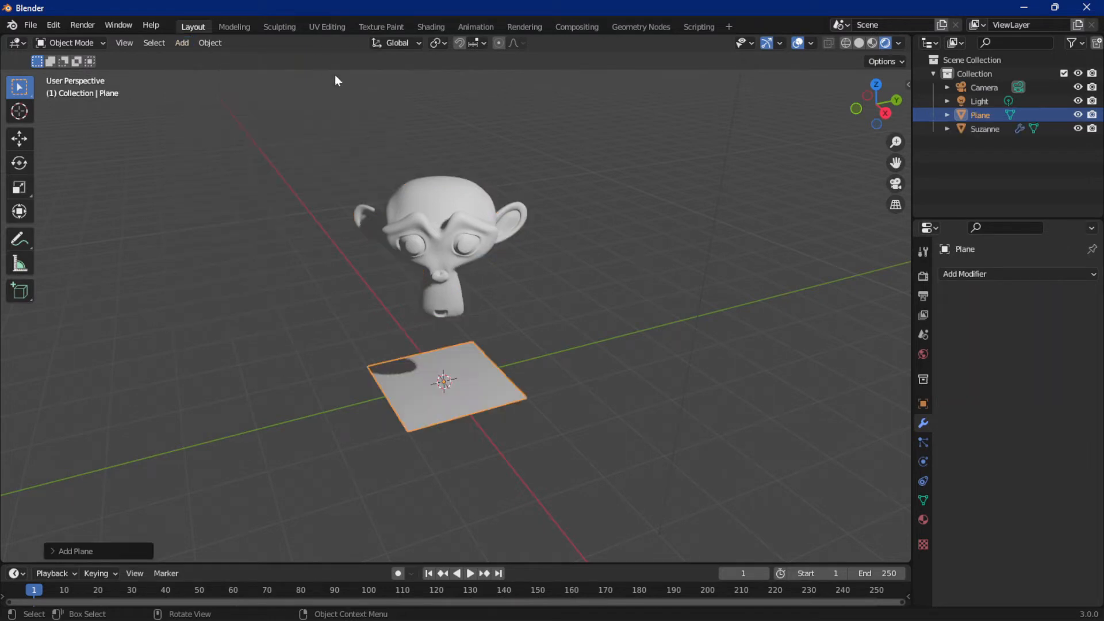
key("s")
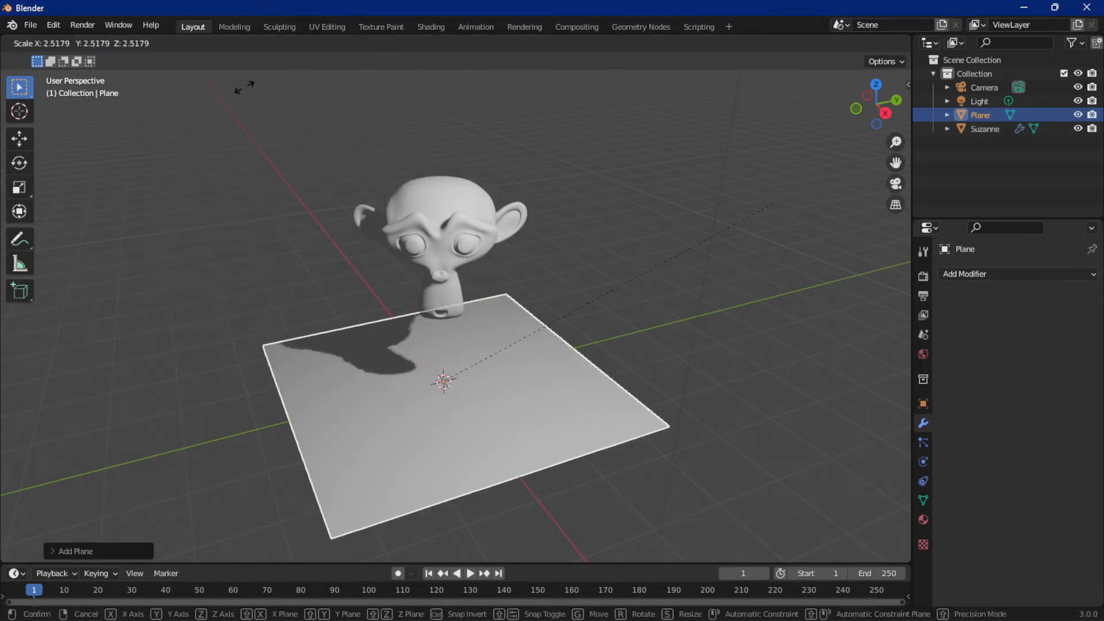
left_click(635, 530)
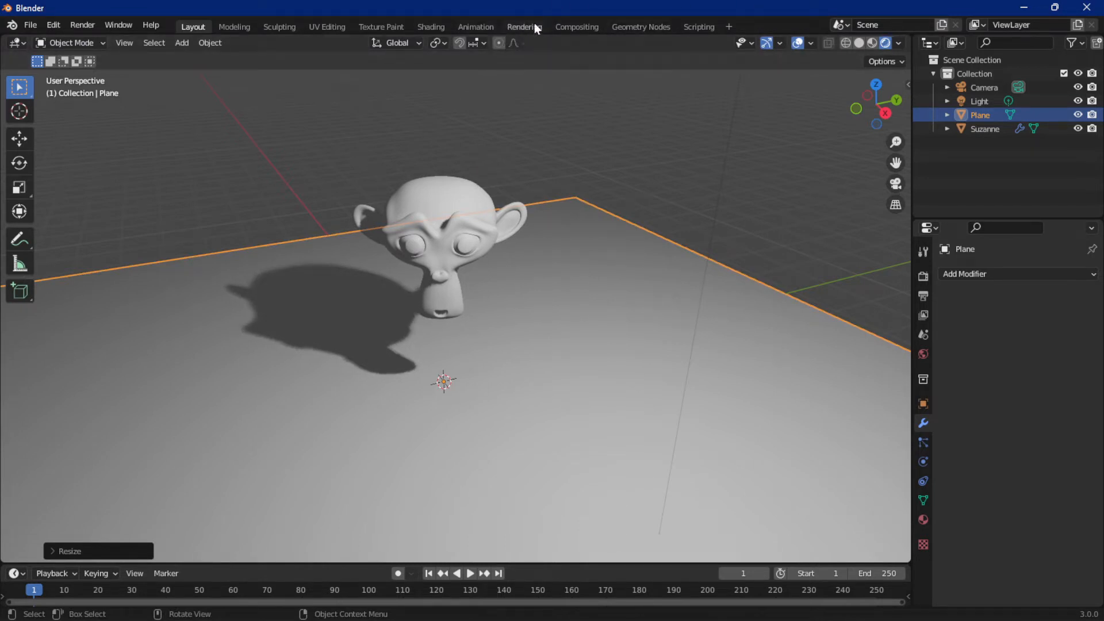
Set the viewport shading to Material Preview
left_click(872, 43)
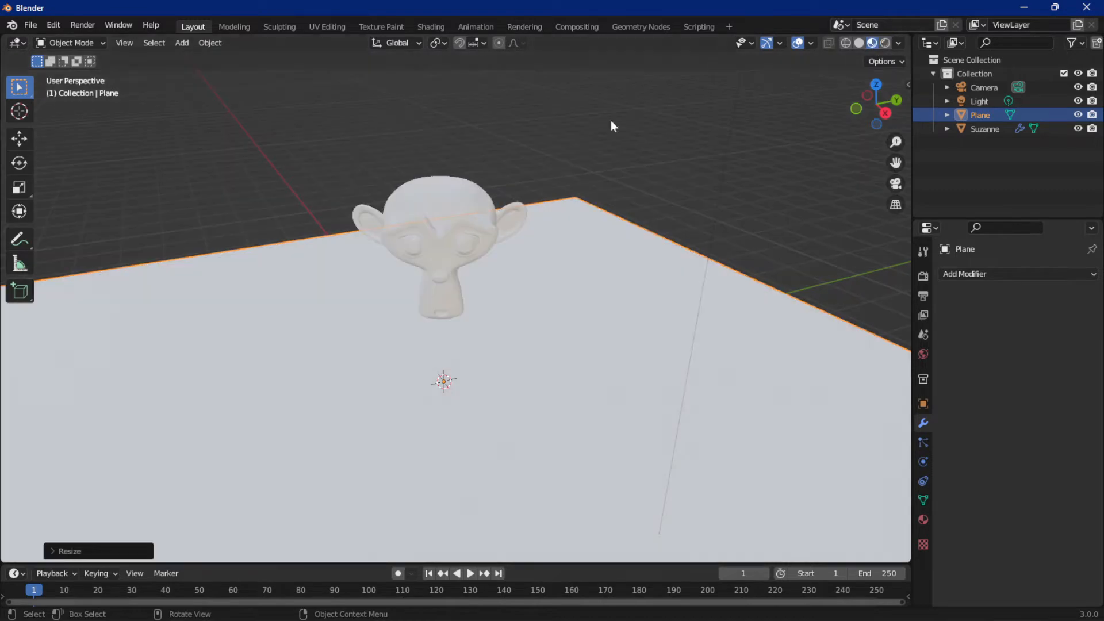
scroll(543, 238, "down", 2)
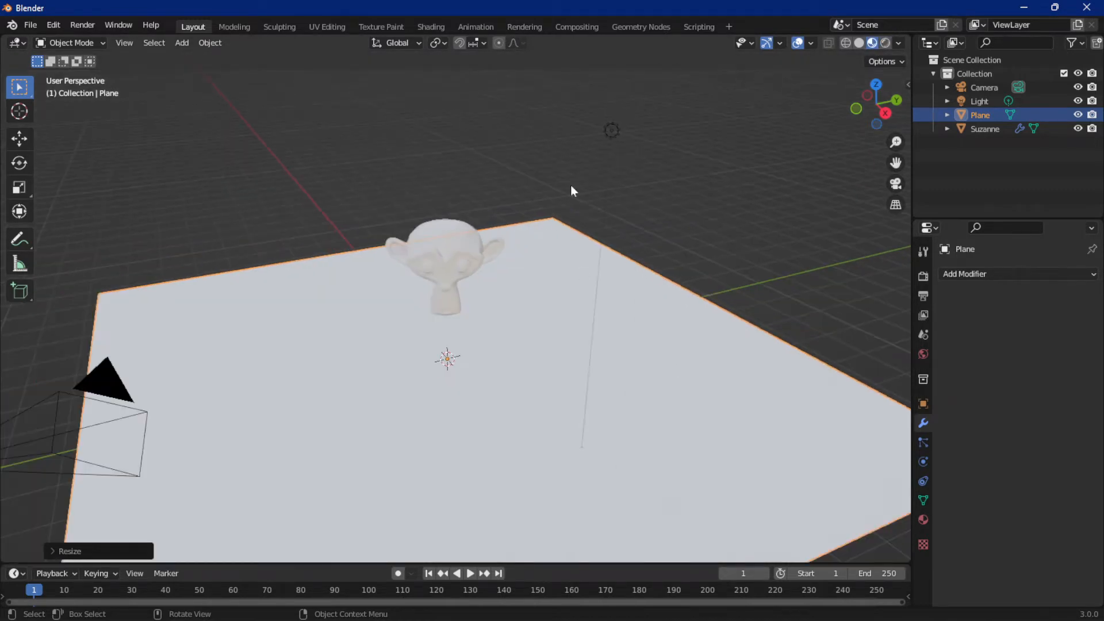
scroll(456, 231, "up", 2)
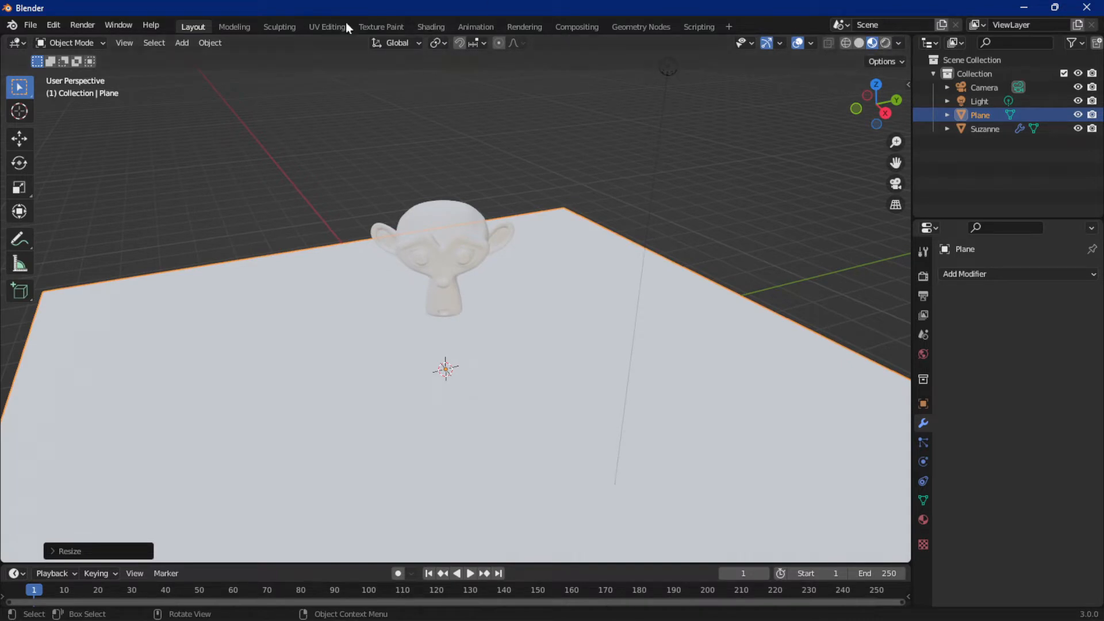
Create a new material for the monkey in the Shading workspace
left_click(439, 25)
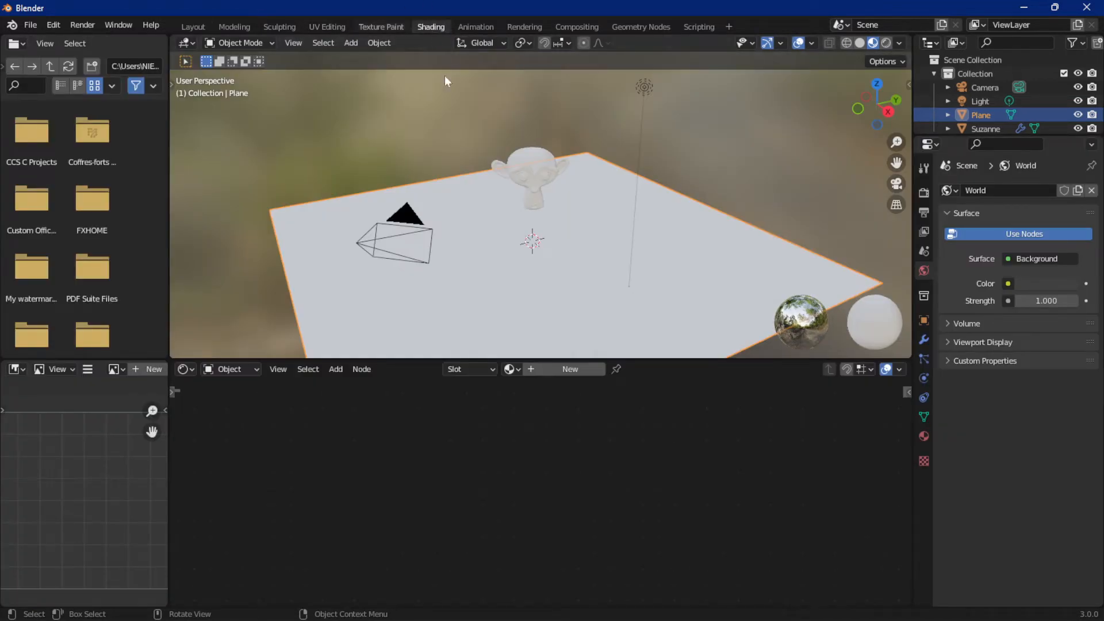
left_click(534, 168)
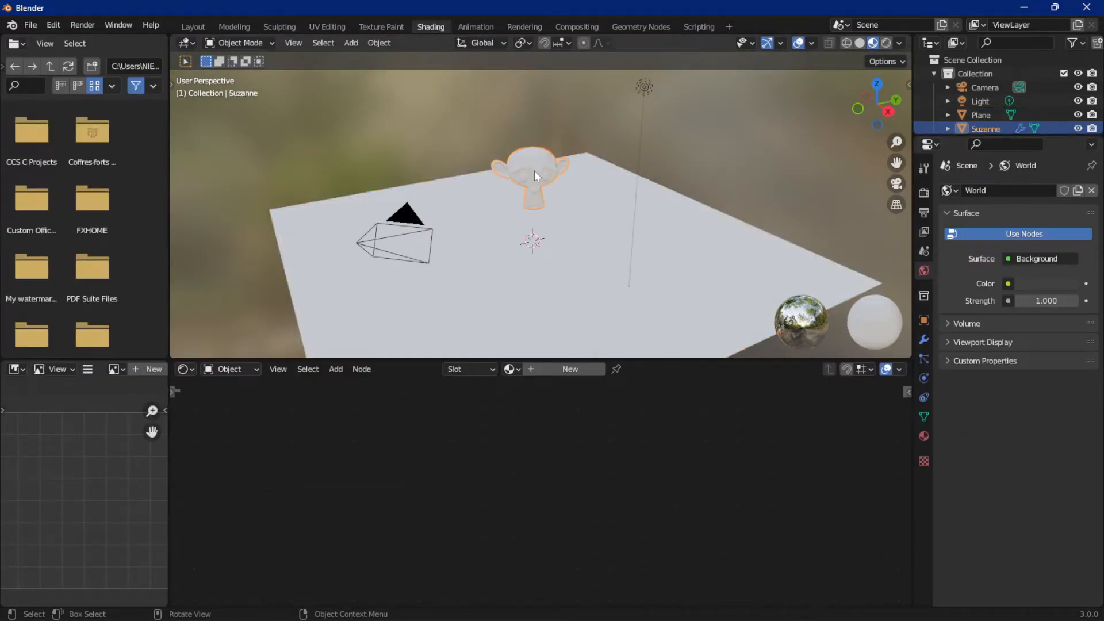
left_click(540, 368)
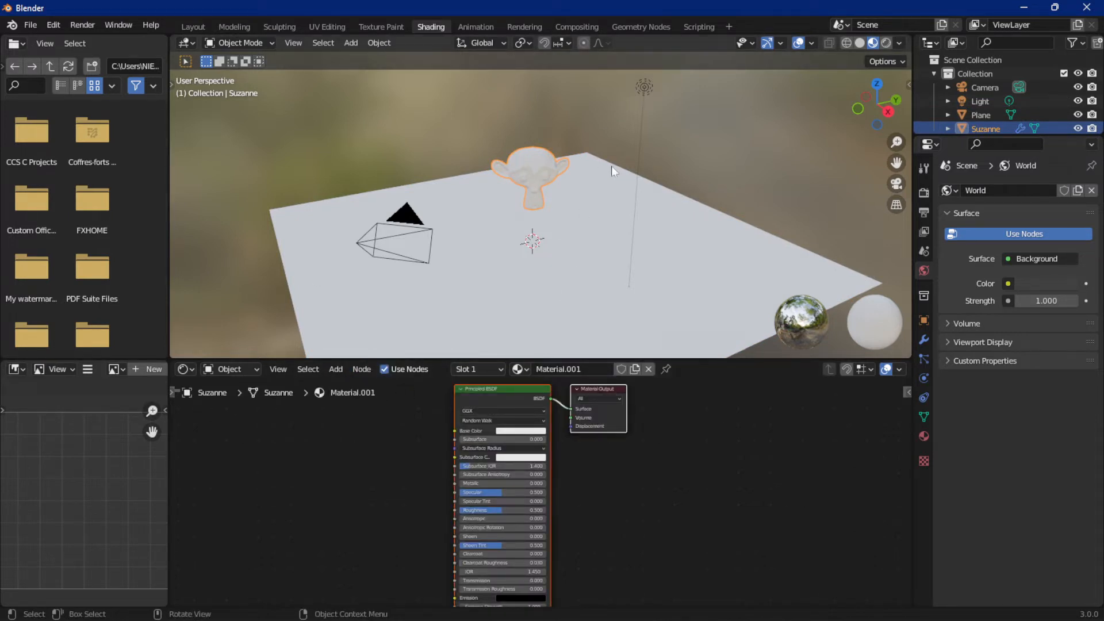
Add a Glass BSDF node to the monkey's material and place it to the left of the Principled BSDF node
left_click(337, 369)
mouse_move(366, 430)
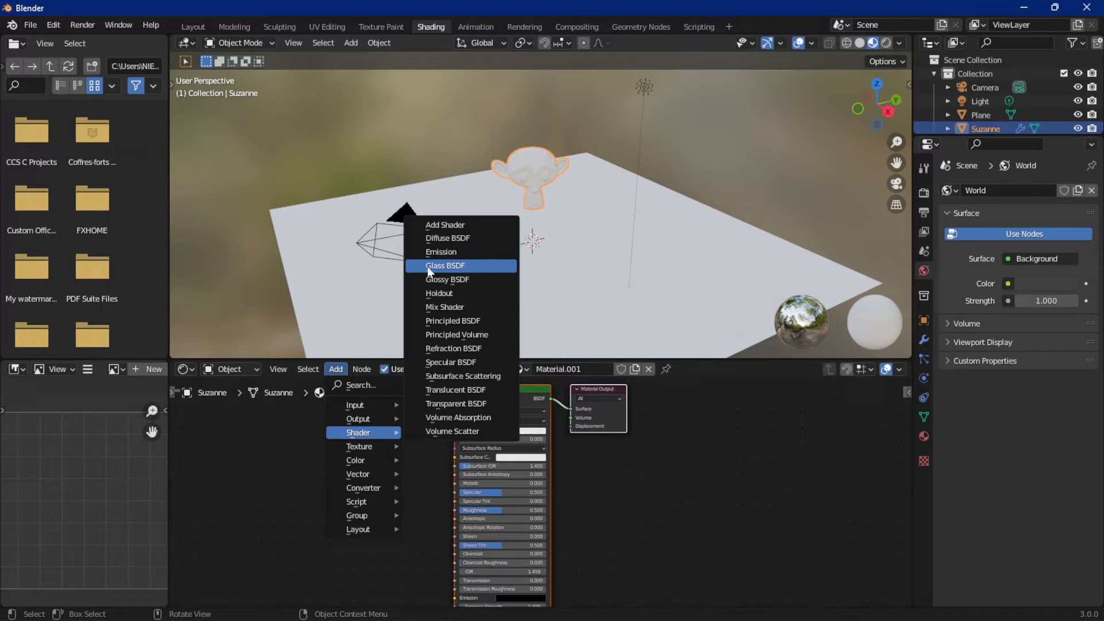
left_click(453, 265)
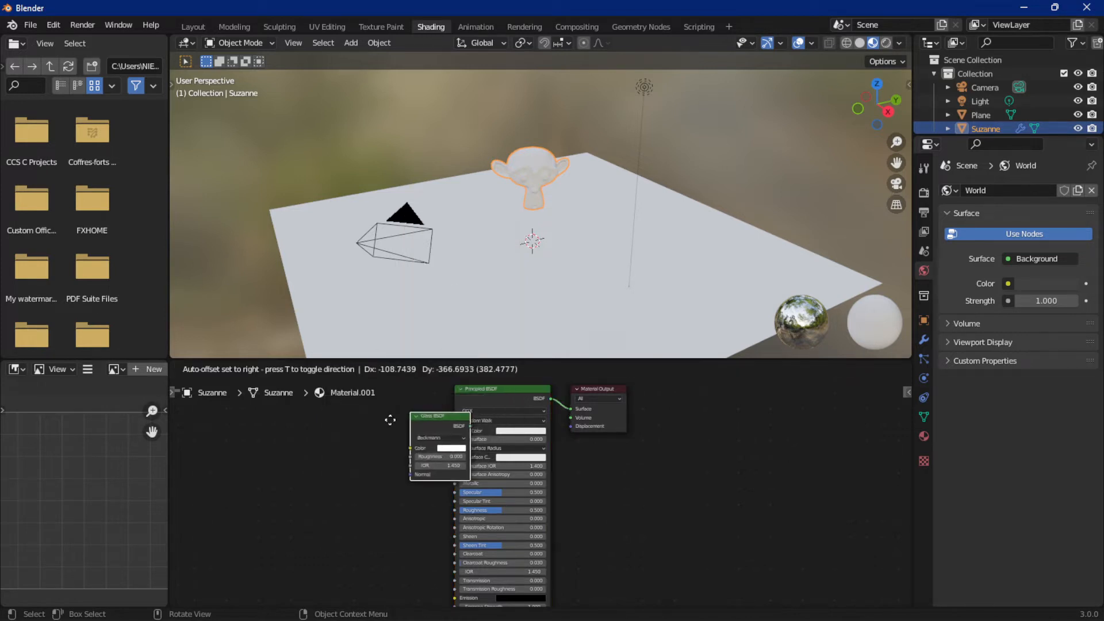
left_click(341, 424)
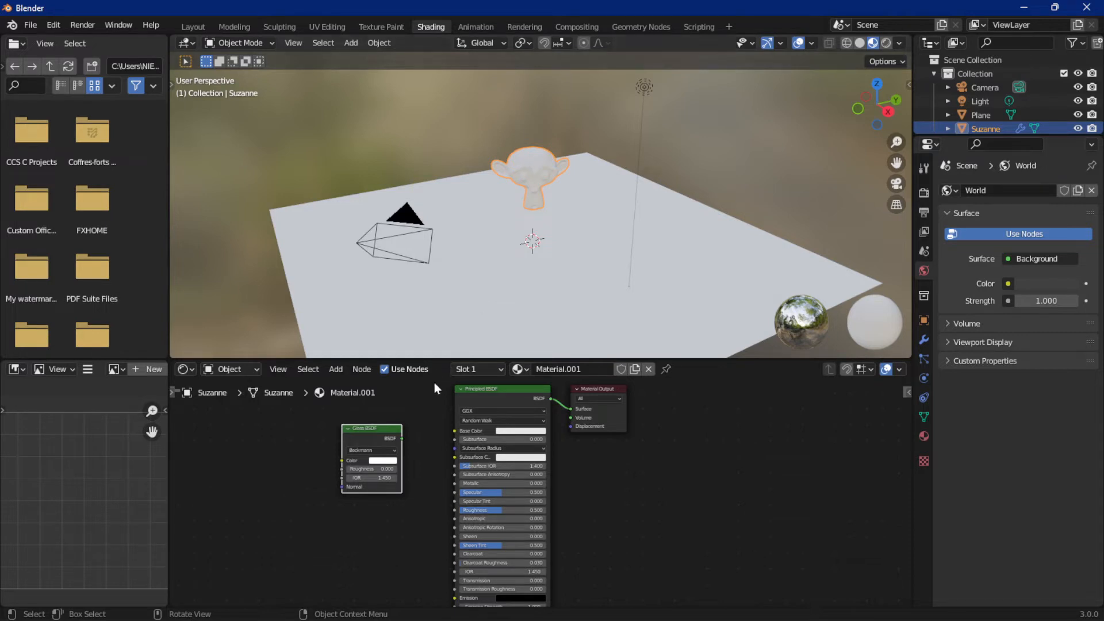
scroll(423, 454, "up", 4)
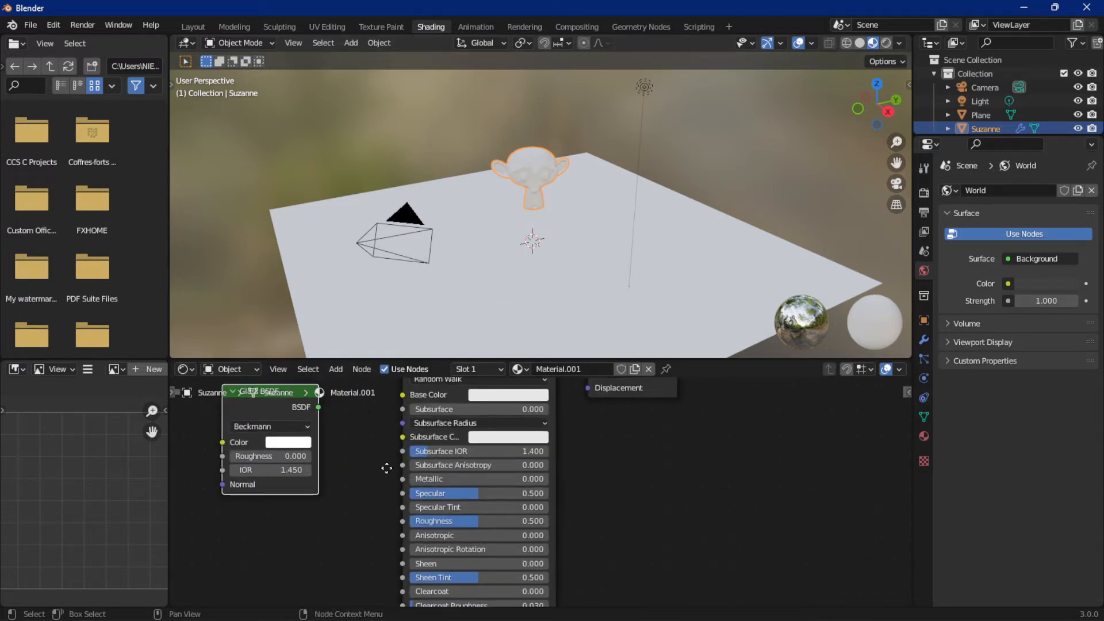
middle_click_drag(409, 454, 478, 534)
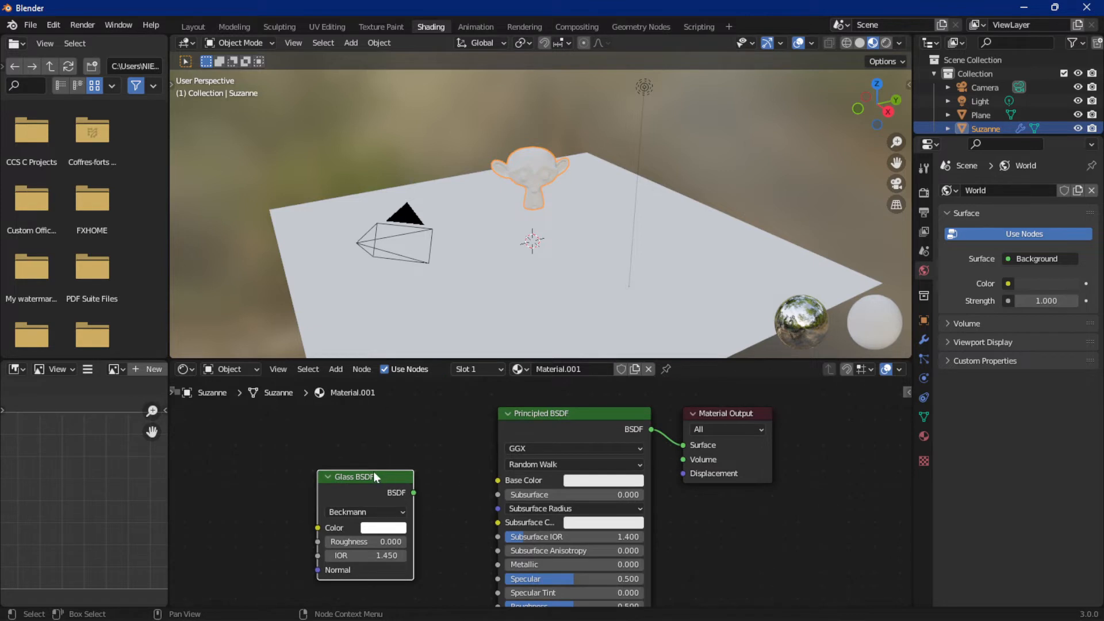
left_click_drag(374, 476, 371, 437)
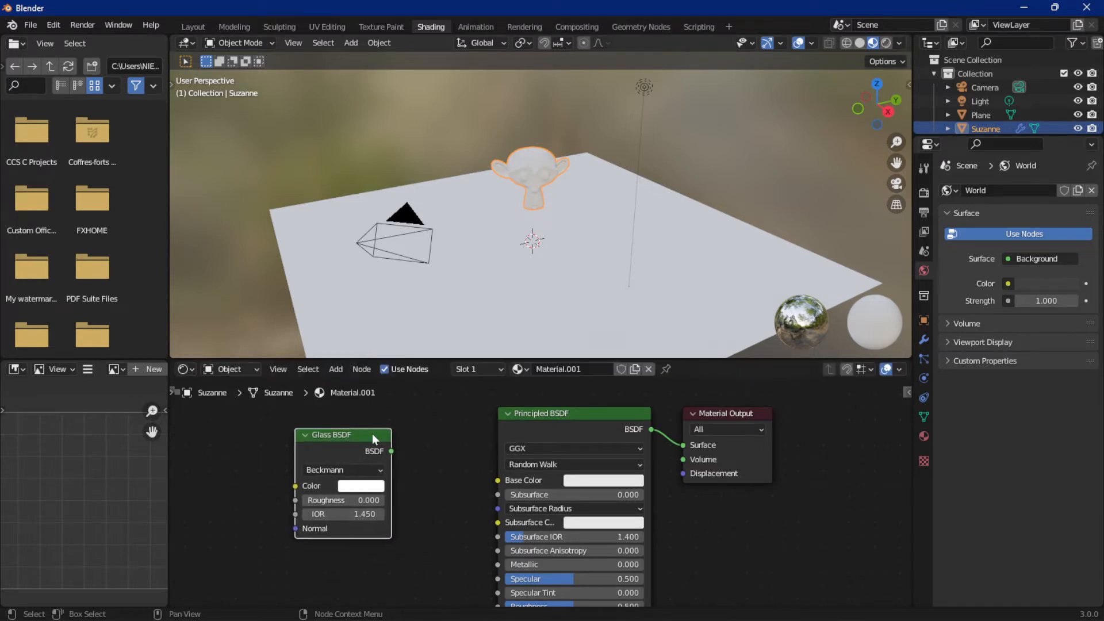
Delete the Principled BSDF, connect the Glass BSDF output to the Material Output's Surface, and shift the Glass BSDF node slightly upward
left_click(540, 425)
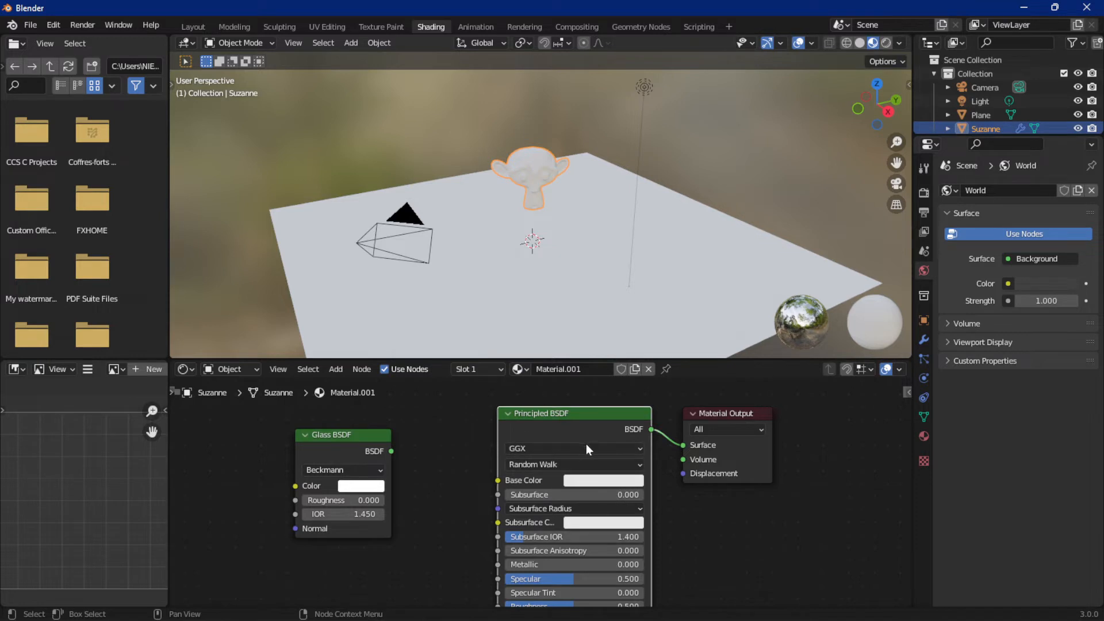
scroll(542, 441, "down", 2)
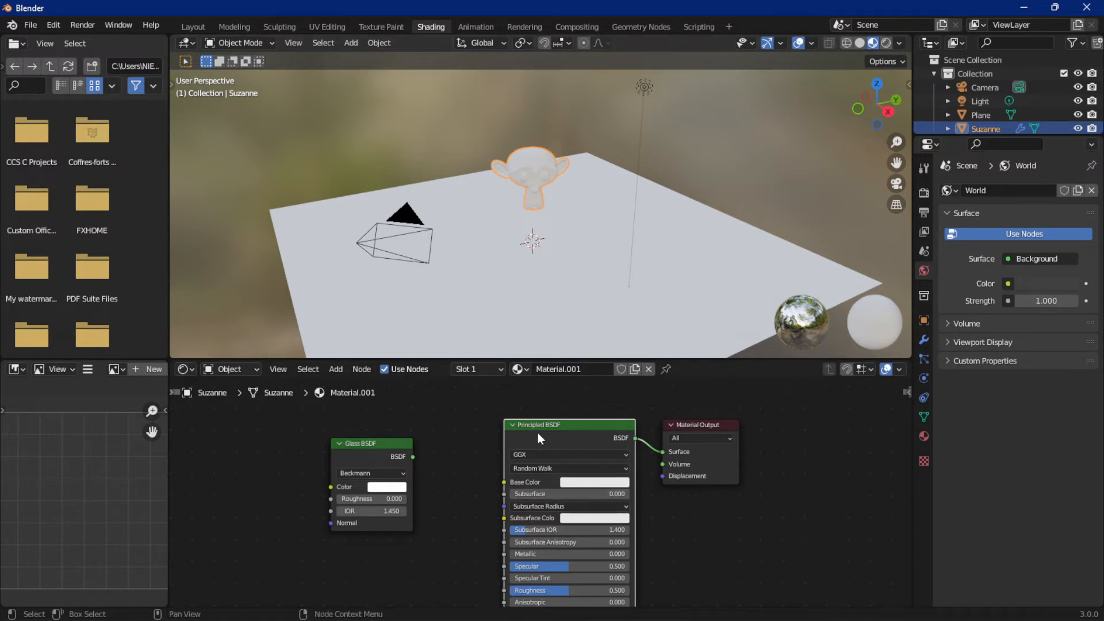
key("x")
left_click_drag(413, 456, 661, 451)
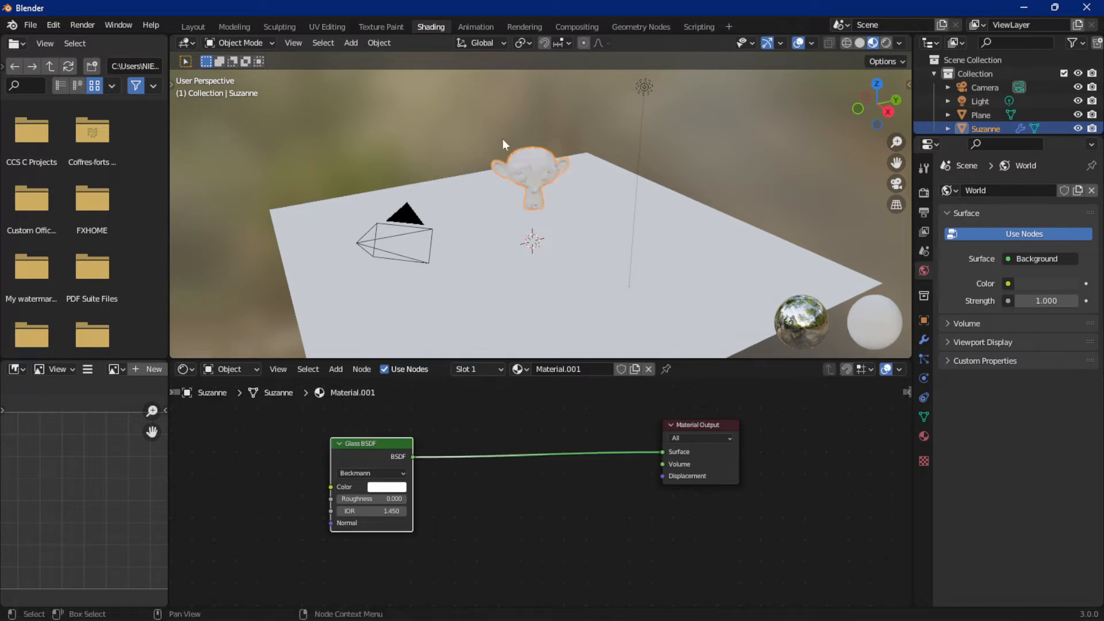
scroll(514, 182, "up", 5)
scroll(514, 183, "up", 3)
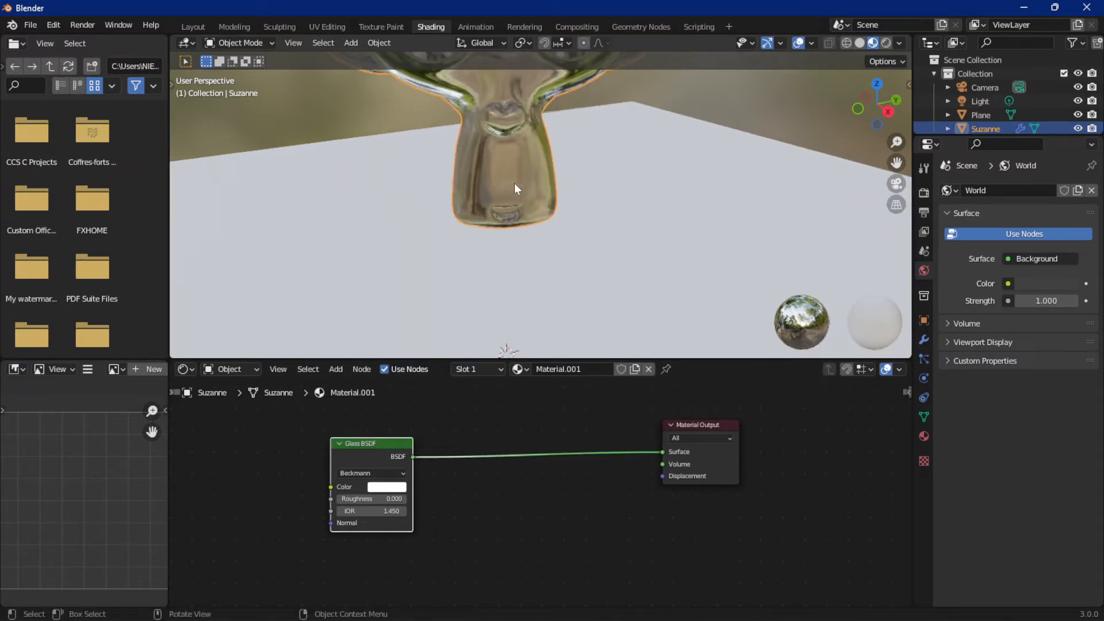
middle_click_drag(517, 181, 575, 260, "shift")
scroll(580, 255, "up", 4)
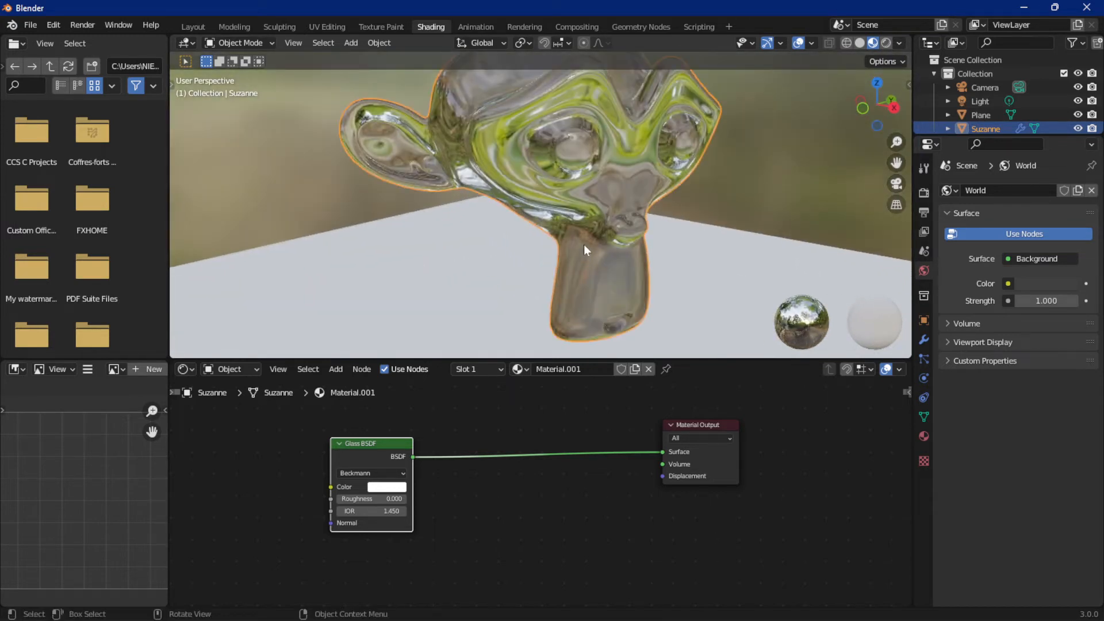
scroll(572, 279, "down", 3)
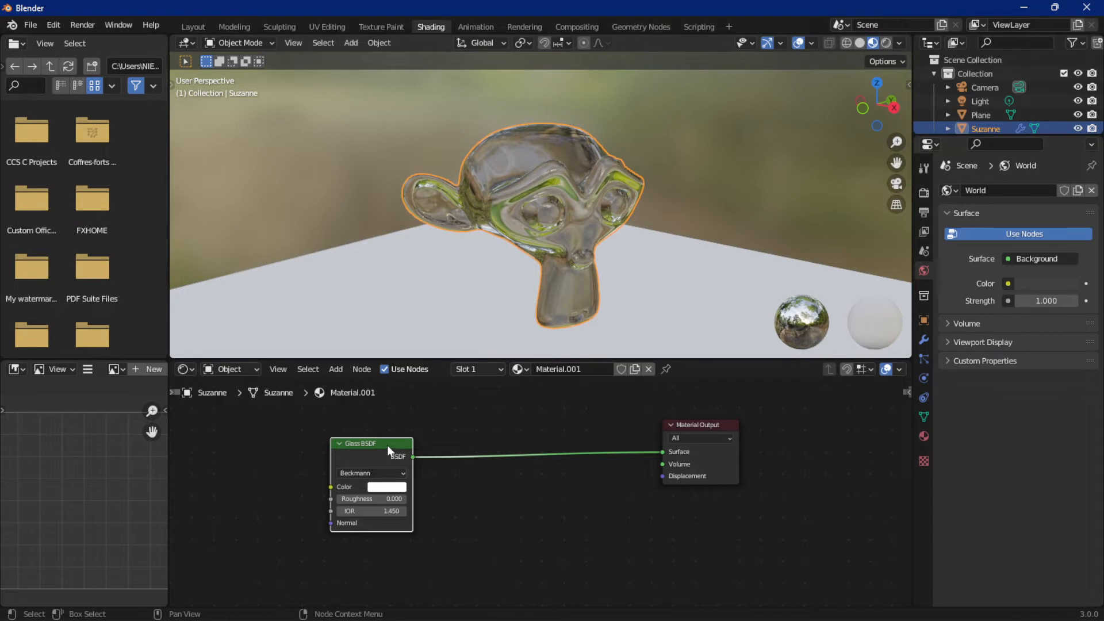
left_click_drag(387, 446, 385, 426)
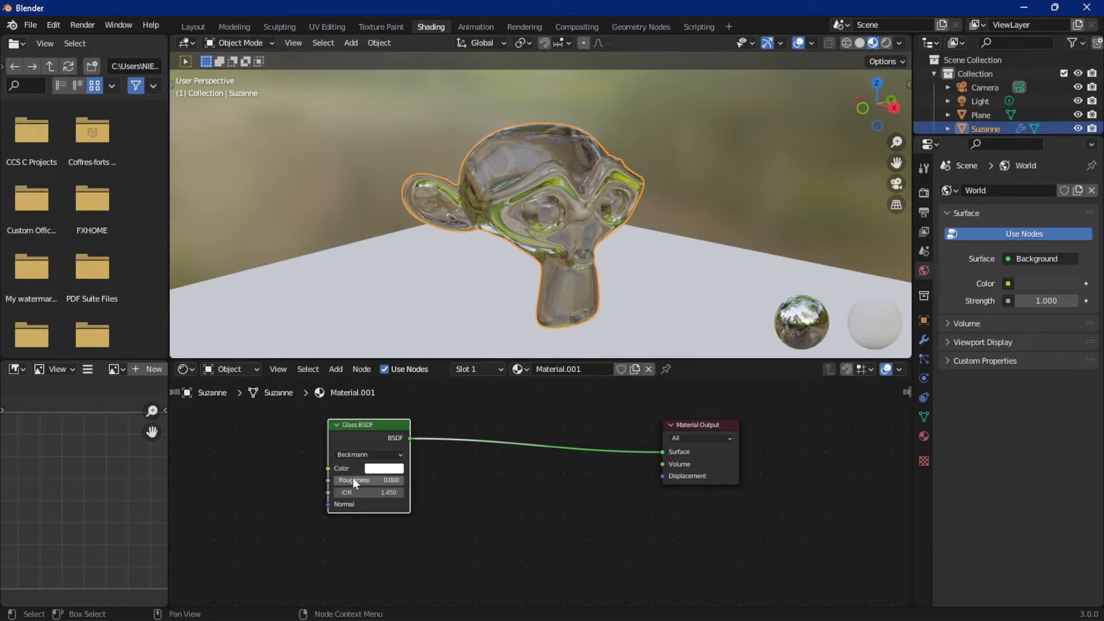
Try a Roughness of 0.038 on the monkey's Glass BSDF node
scroll(599, 210, "up", 4)
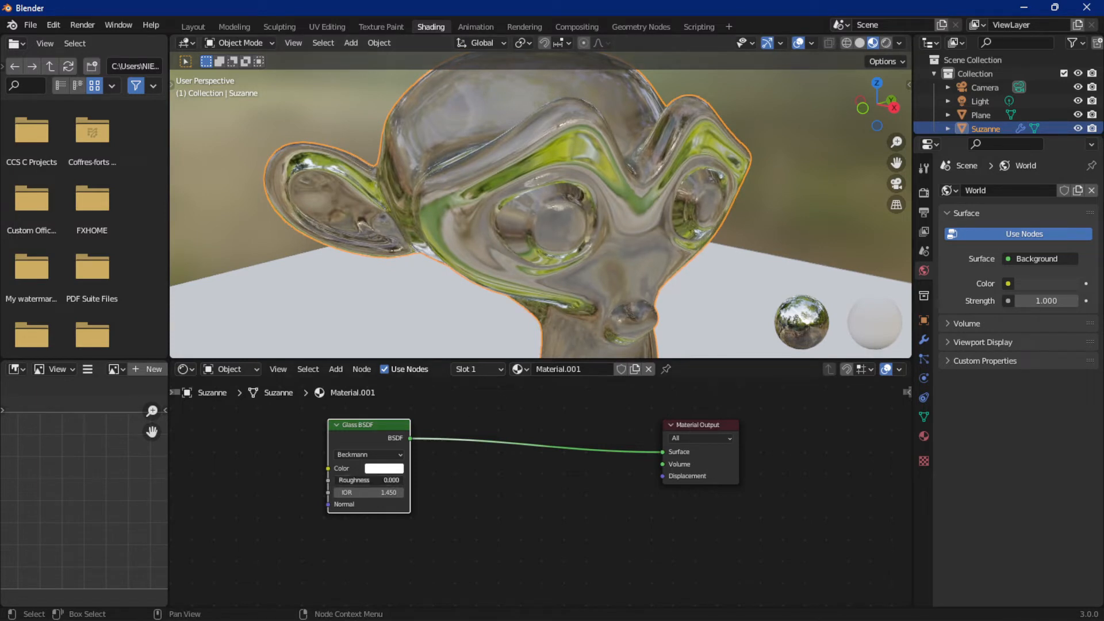
mouse_move(344, 480)
left_mouse_down()
mouse_move(372, 480)
mouse_move(348, 481)
left_mouse_up()
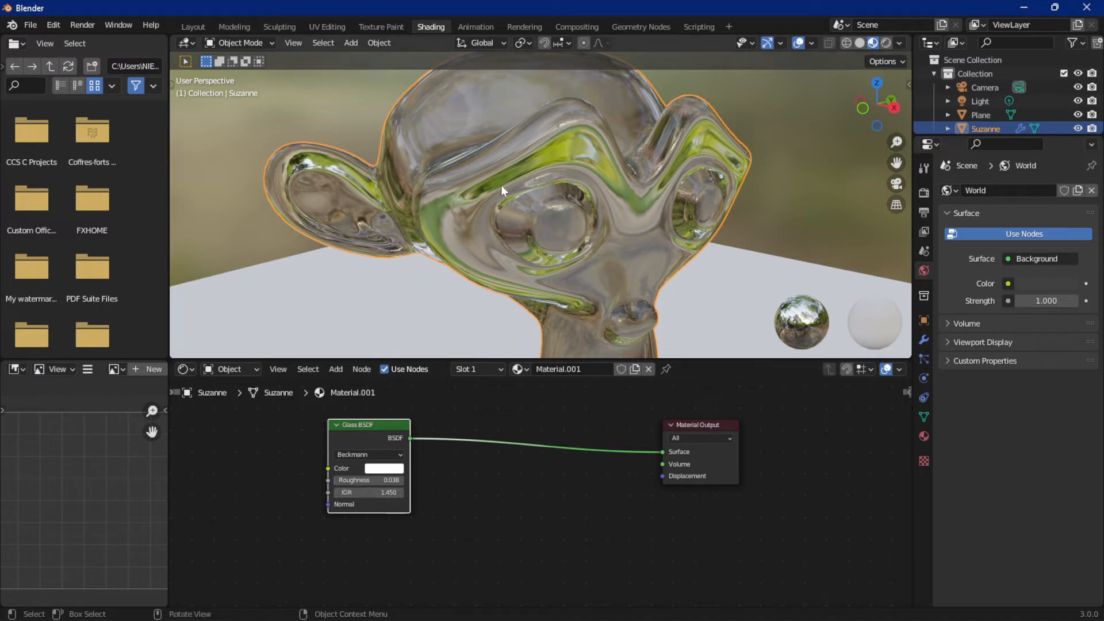
scroll(501, 157, "down", 2)
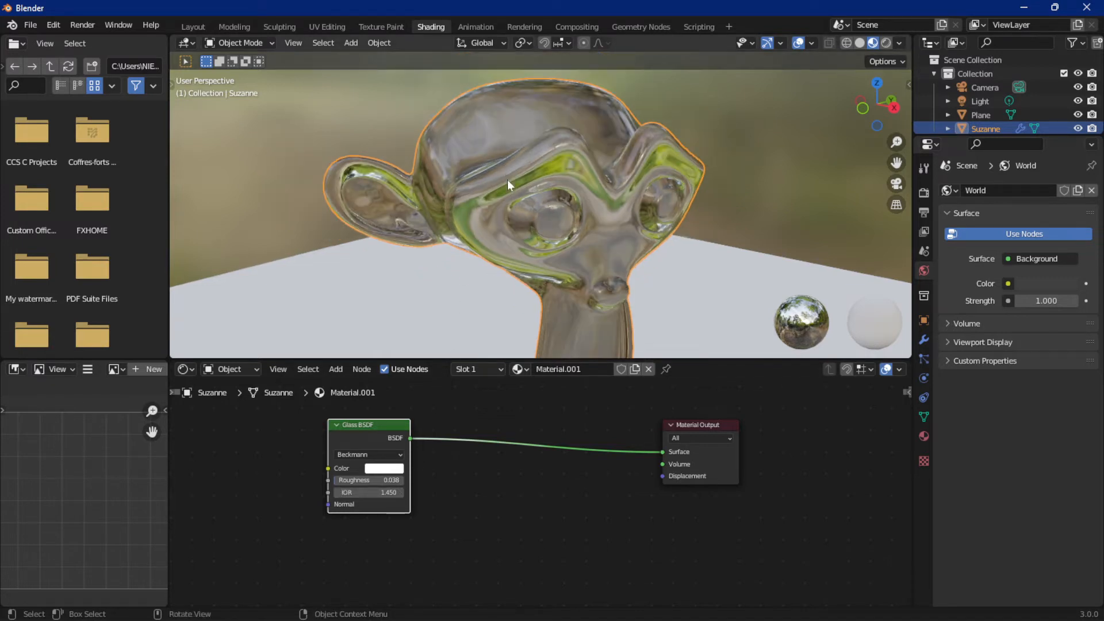
Set the Glass BSDF's Roughness back to 0 and its IOR to 1.75
left_click_drag(365, 482, 391, 492)
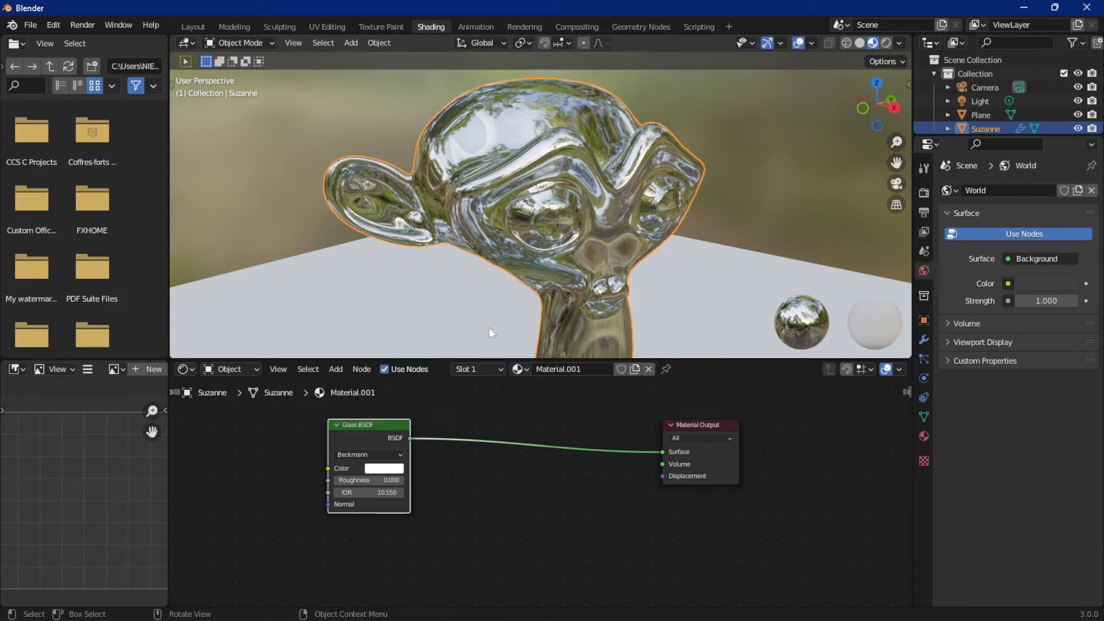
left_click(400, 492)
left_click_drag(374, 492, 311, 492)
left_click(364, 492)
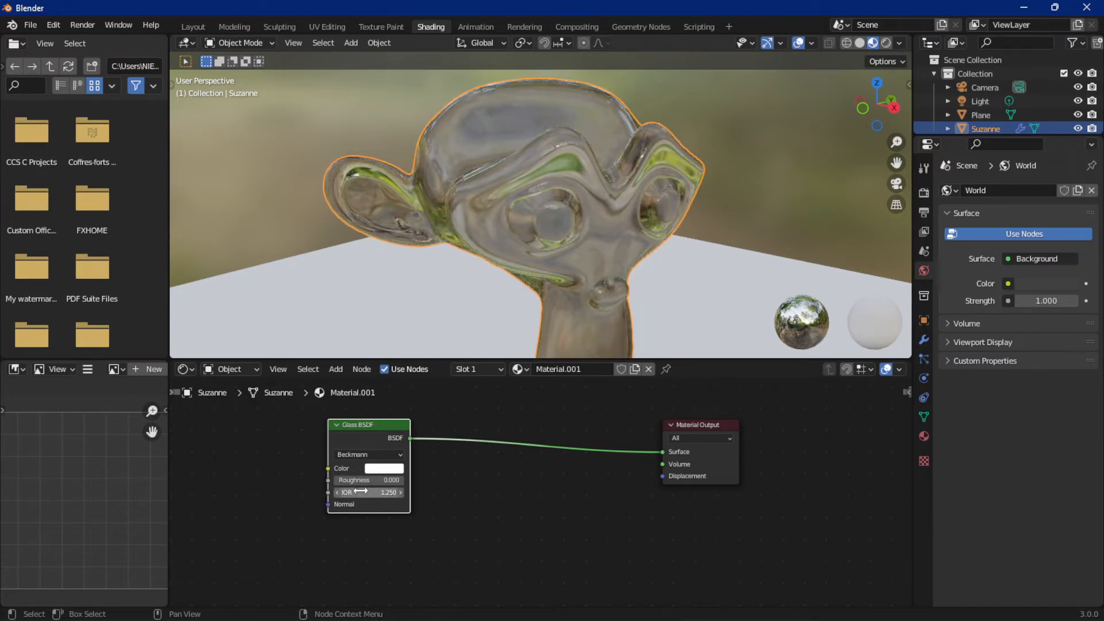
type("1.75")
key("Return")
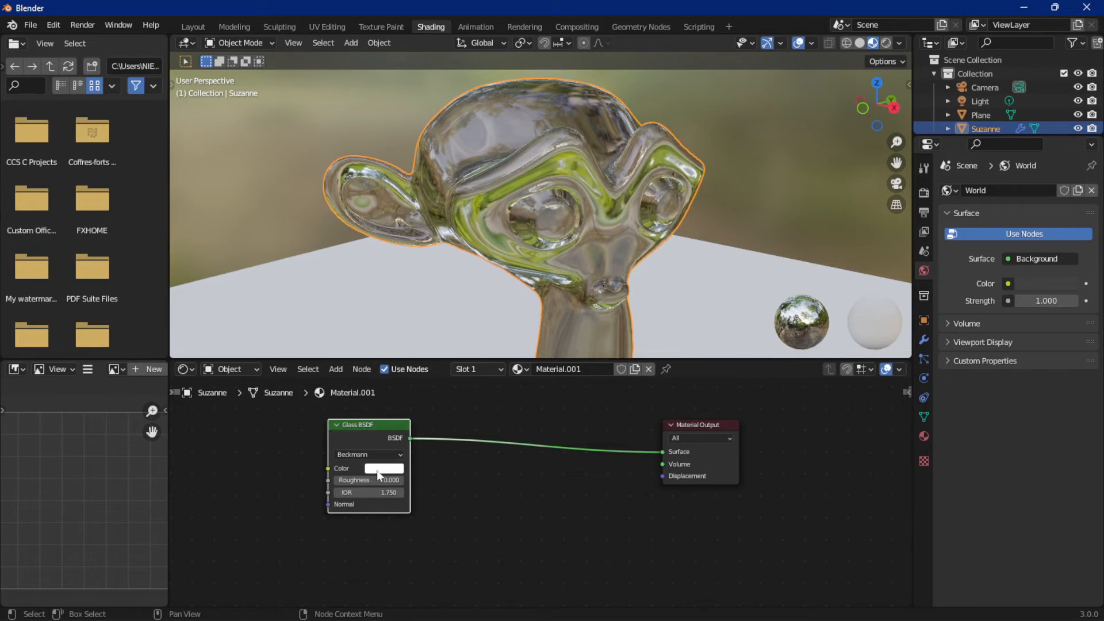
Tint the Glass BSDF color pale yellow and display the viewport in Rendered shading
left_click(381, 470)
left_click_drag(411, 351, 396, 366)
scroll(520, 185, "down", 4)
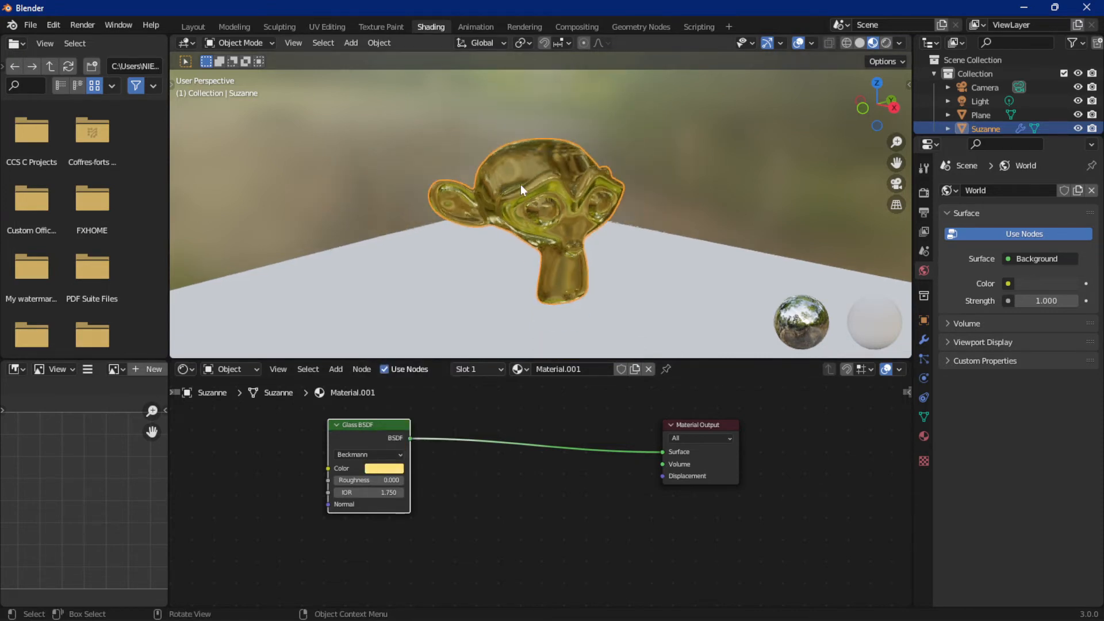
left_click(886, 43)
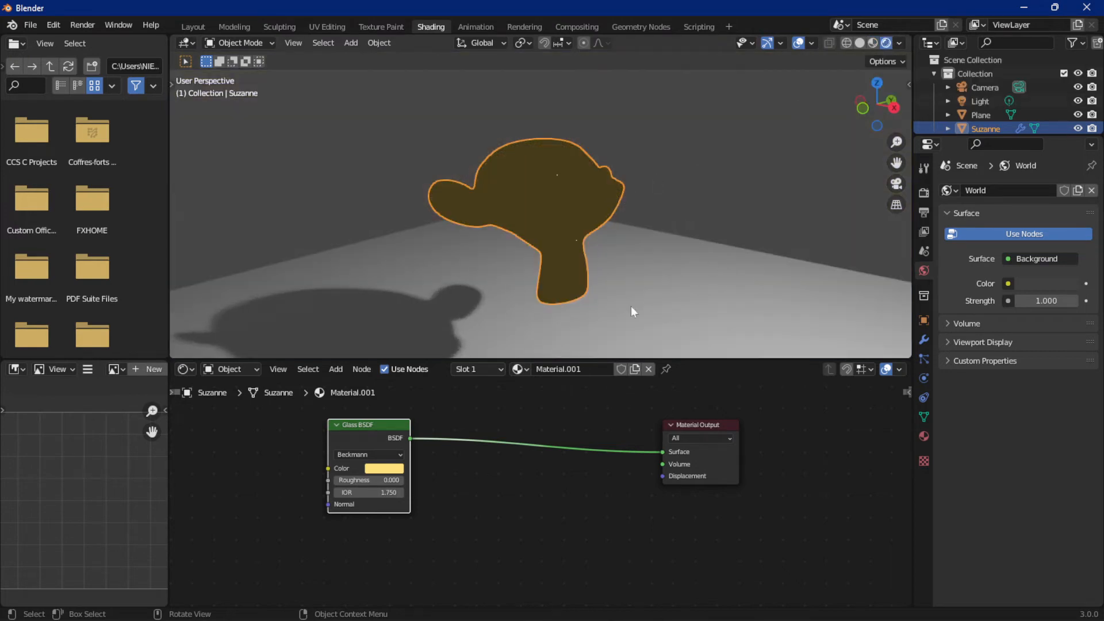
scroll(617, 202, "down", 2)
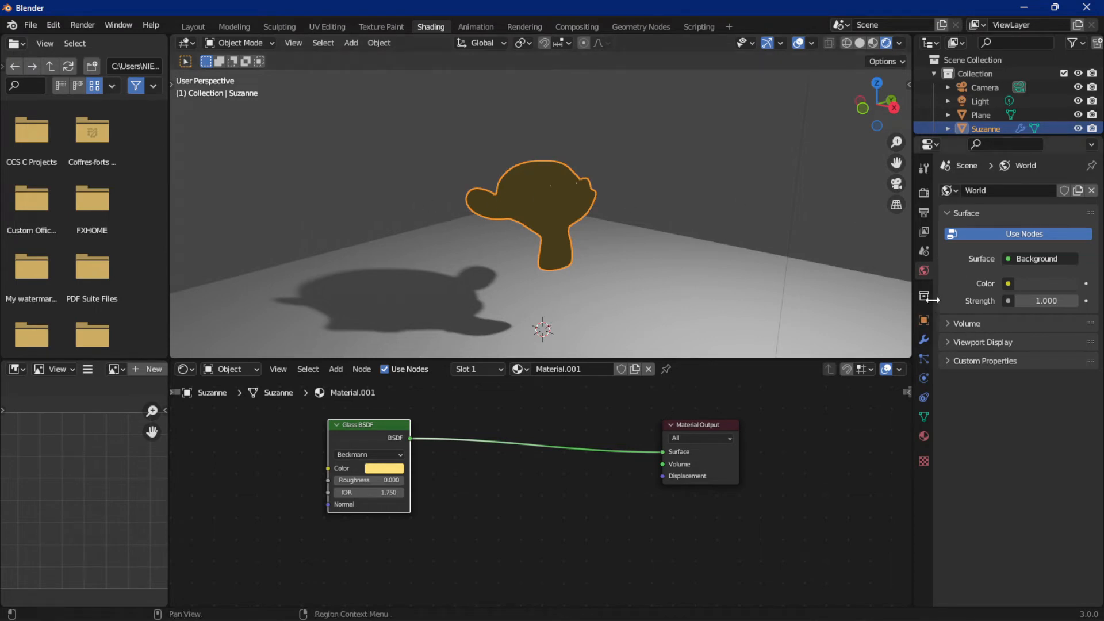
Assign a Sky Texture to the world background color and replace it with a Noise Texture
left_click(1007, 282)
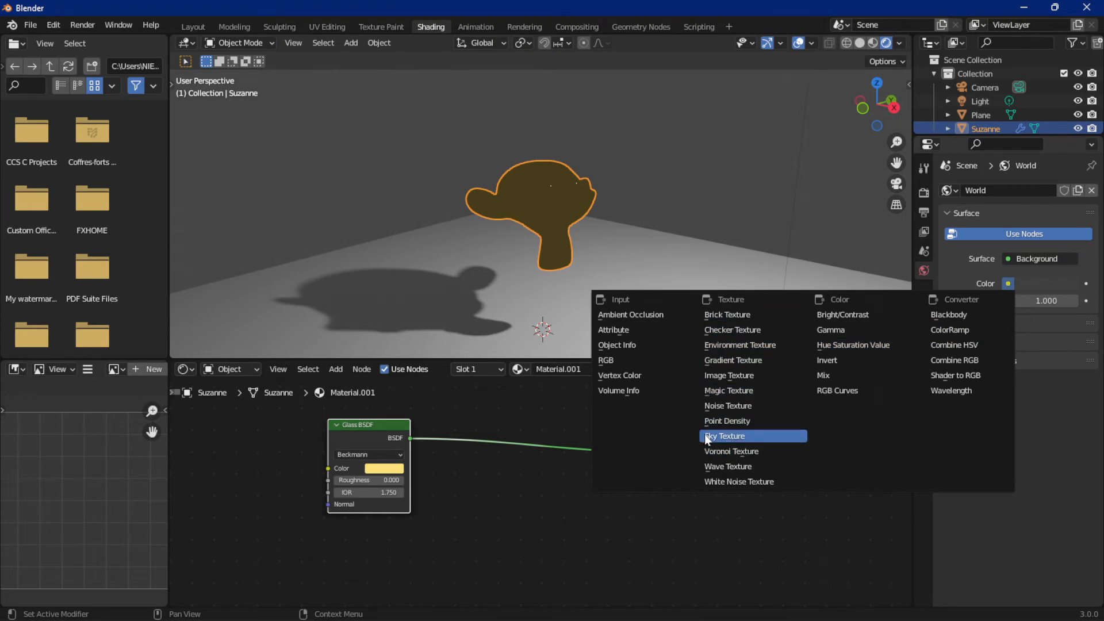
left_click(741, 437)
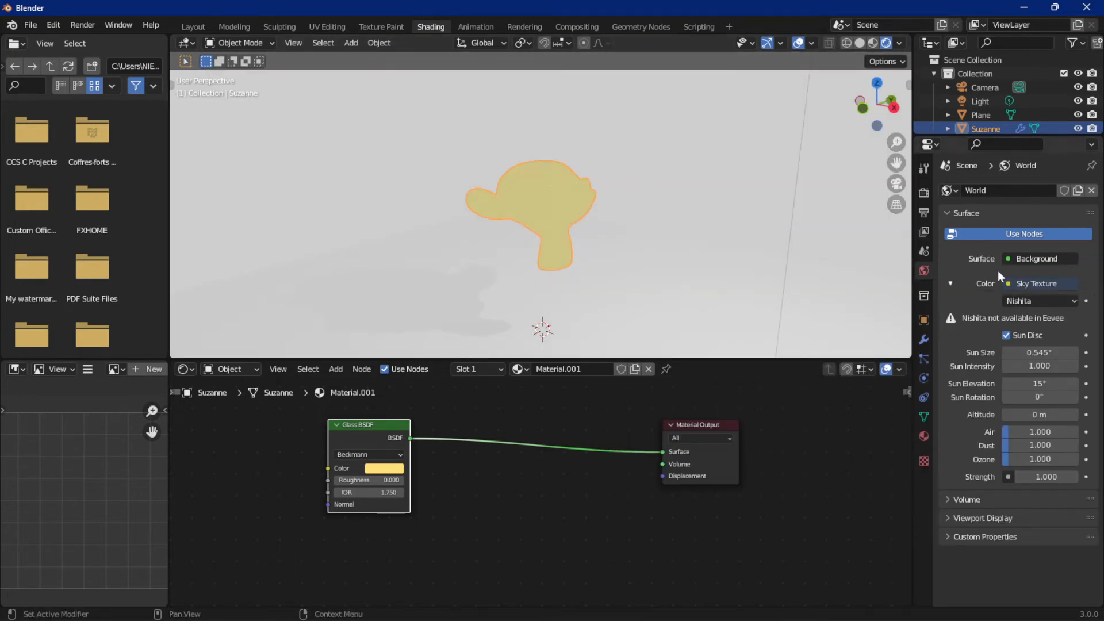
left_click(1035, 284)
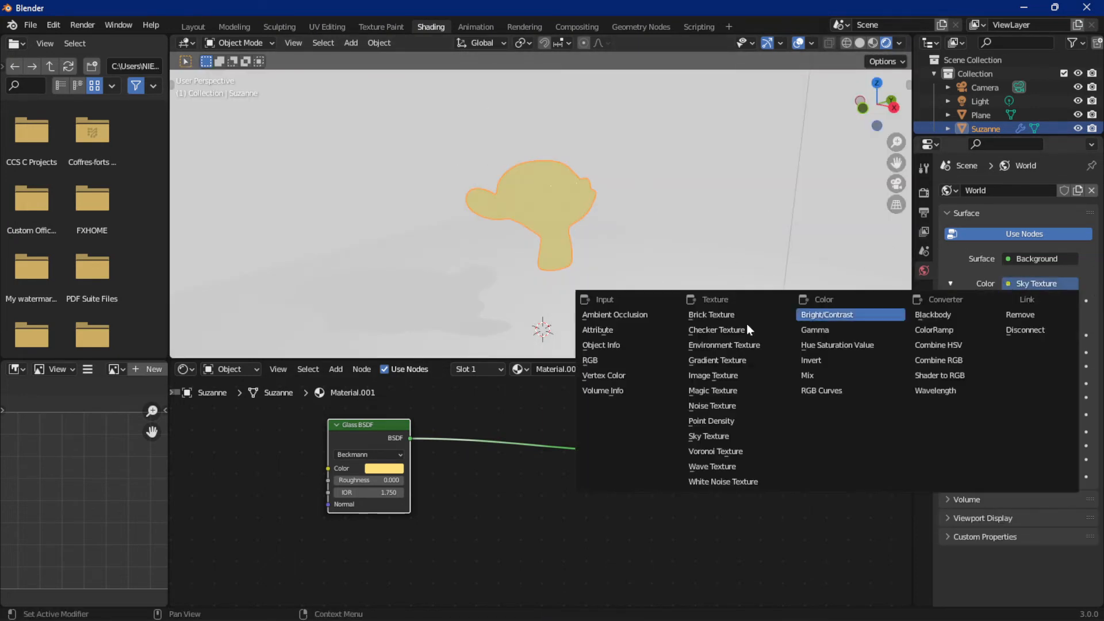
left_click(699, 406)
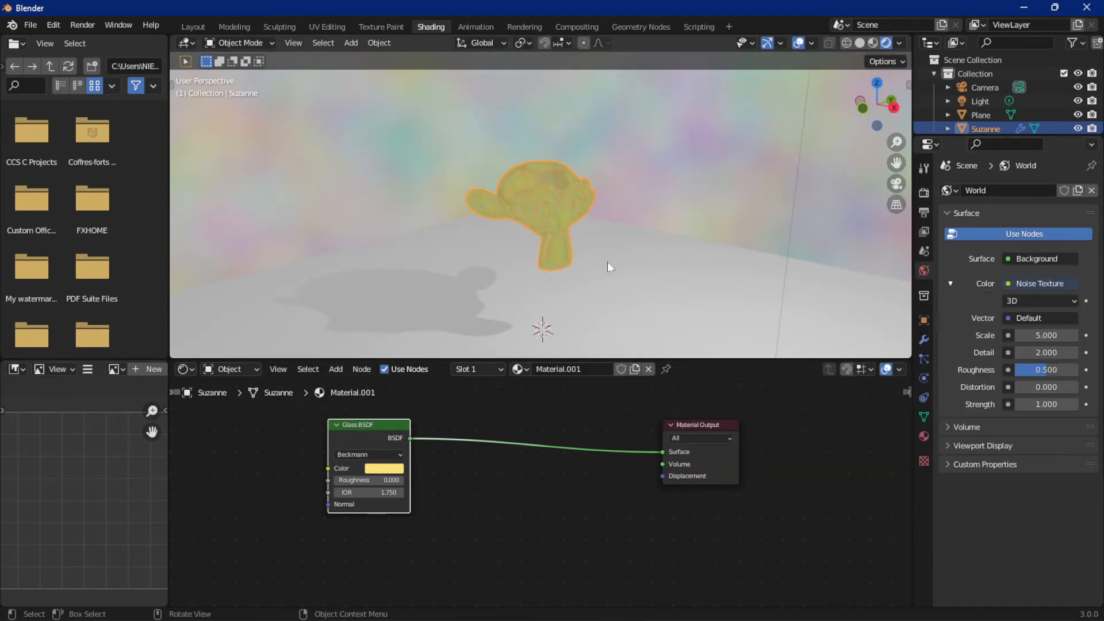
scroll(582, 239, "up", 4)
middle_click_drag(586, 238, 629, 229)
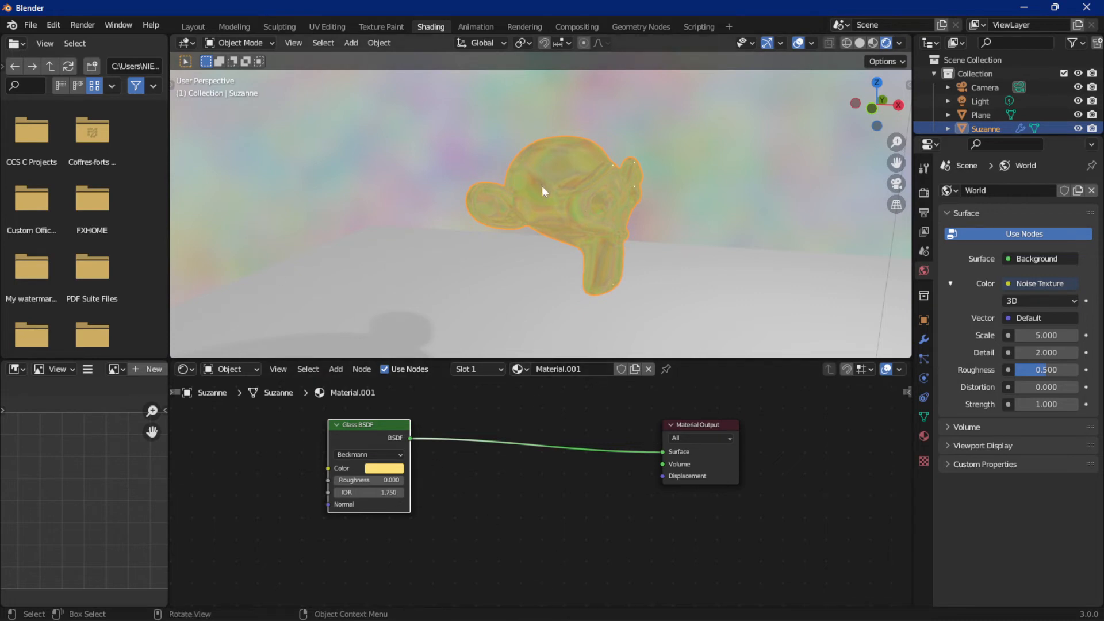
Switch the shader editor to the World nodes and move the Noise Texture node well to the left of the Background node
left_click(222, 368)
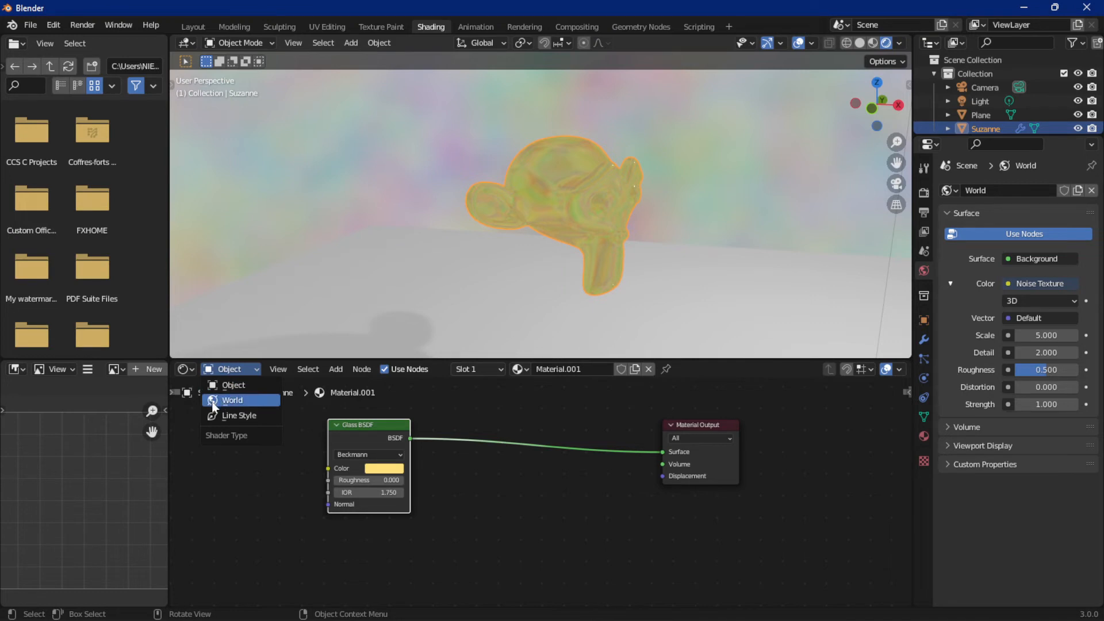
left_click(224, 401)
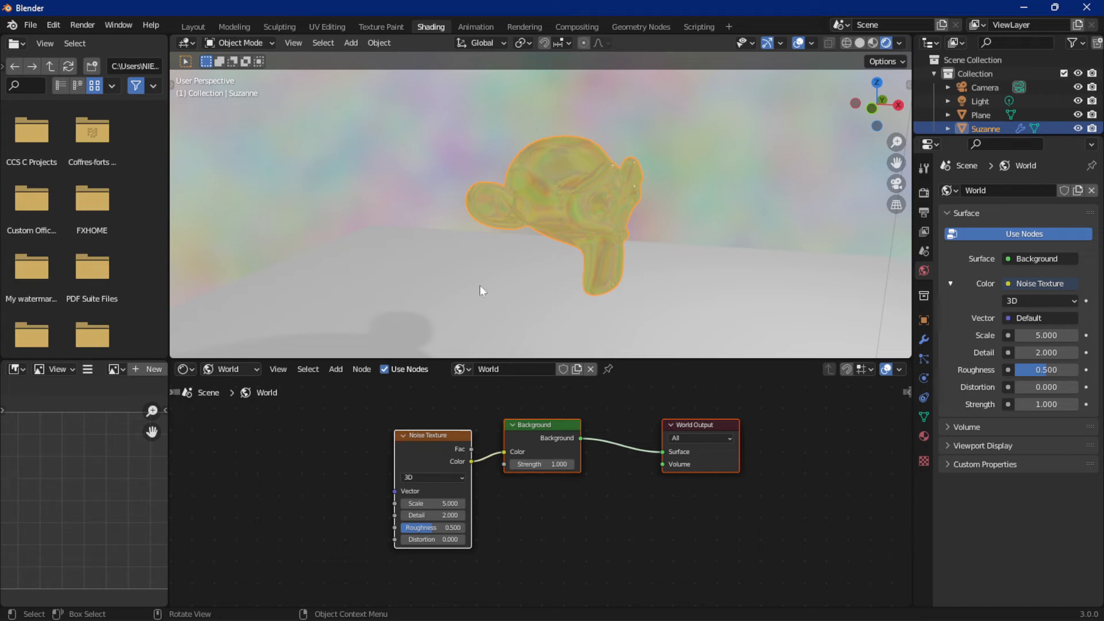
left_click_drag(432, 440, 460, 448)
left_click(460, 449)
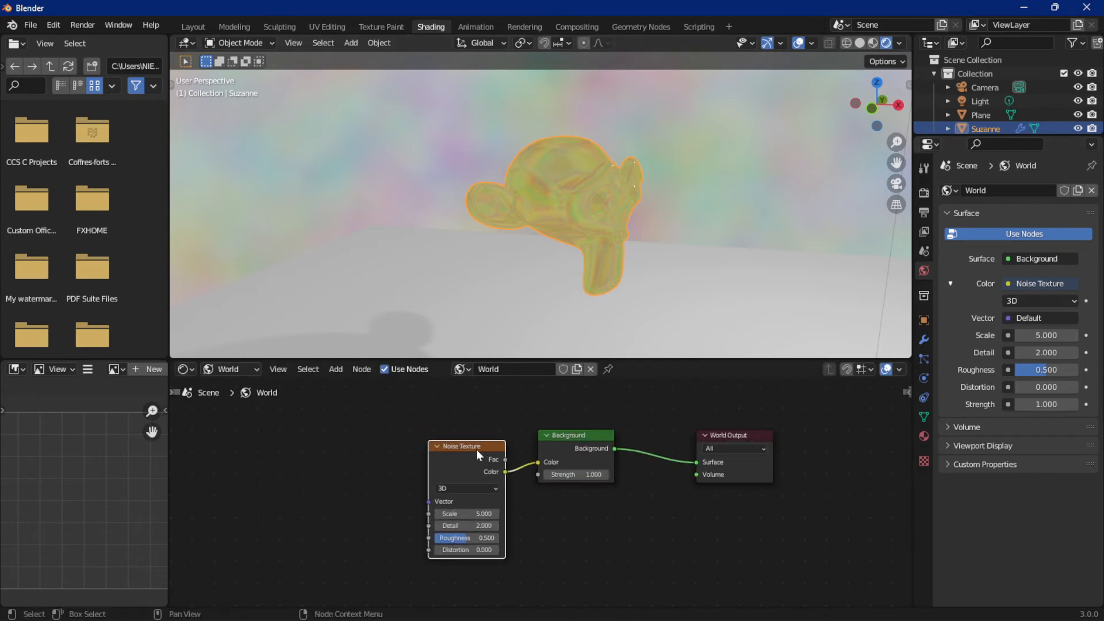
left_click_drag(476, 449, 294, 419)
Insert a MixRGB node between the Noise Texture and Background nodes, and reroute the noise Color output into its Fac input
left_click(333, 371)
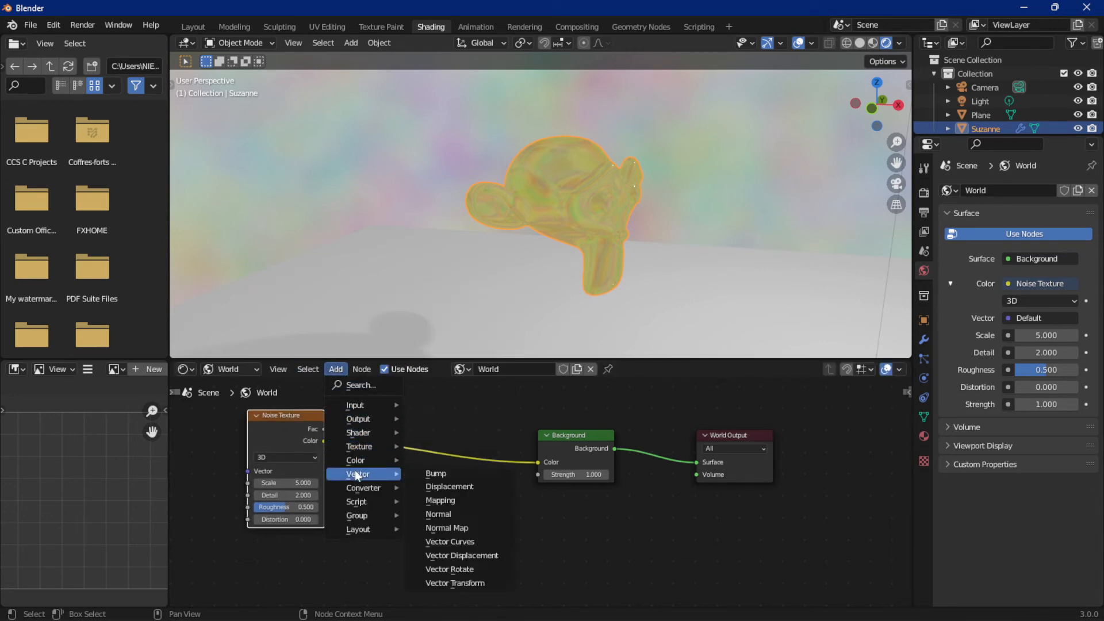
mouse_move(357, 460)
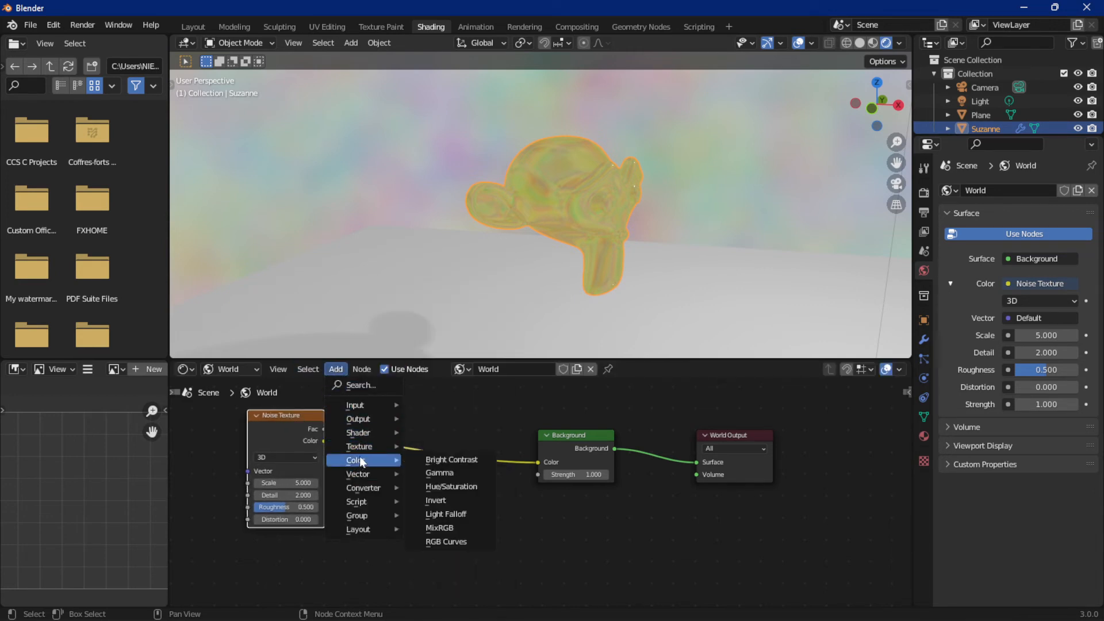
left_click(448, 525)
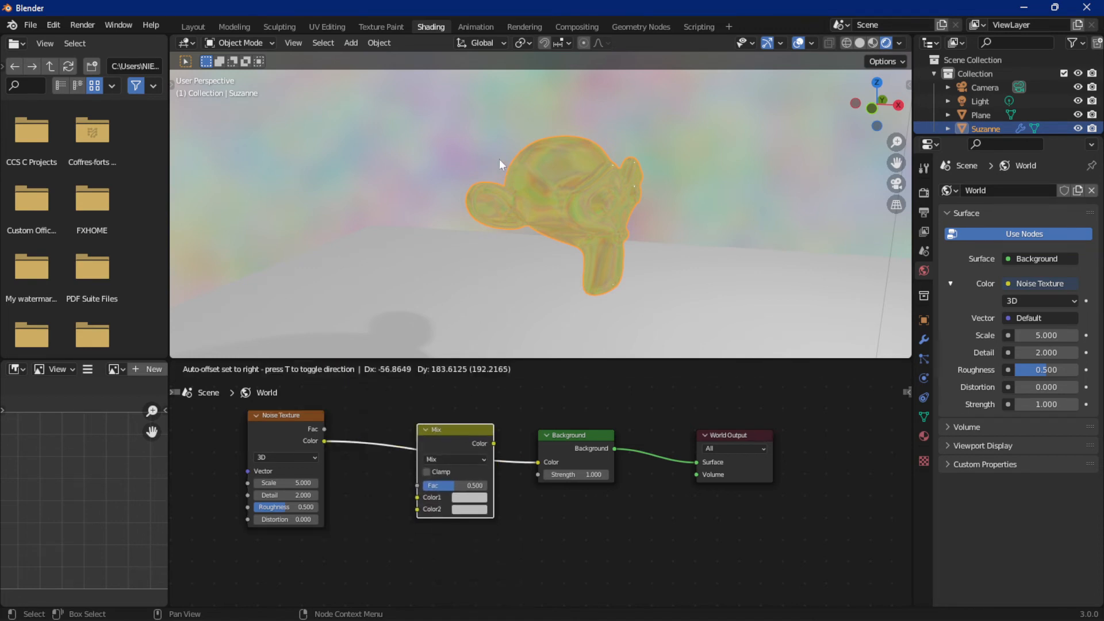
left_click(499, 159)
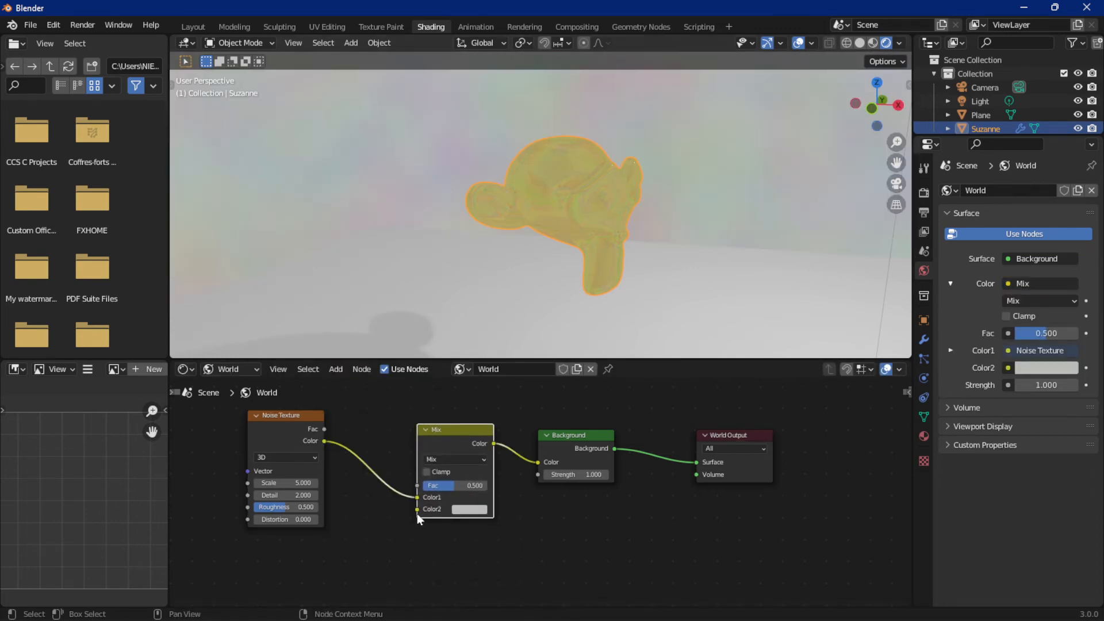
mouse_move(417, 497)
left_mouse_down()
mouse_move(387, 495)
mouse_move(418, 485)
left_mouse_up()
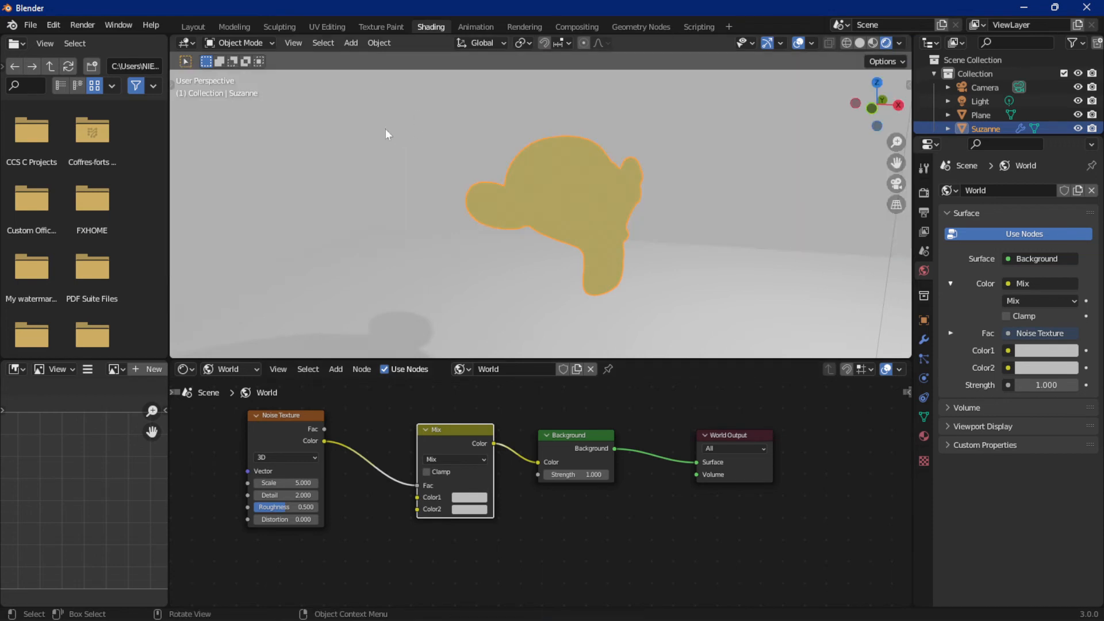
Darken the Mix node's Color2 to near-black with a value (V) of 0.008
left_click(469, 510)
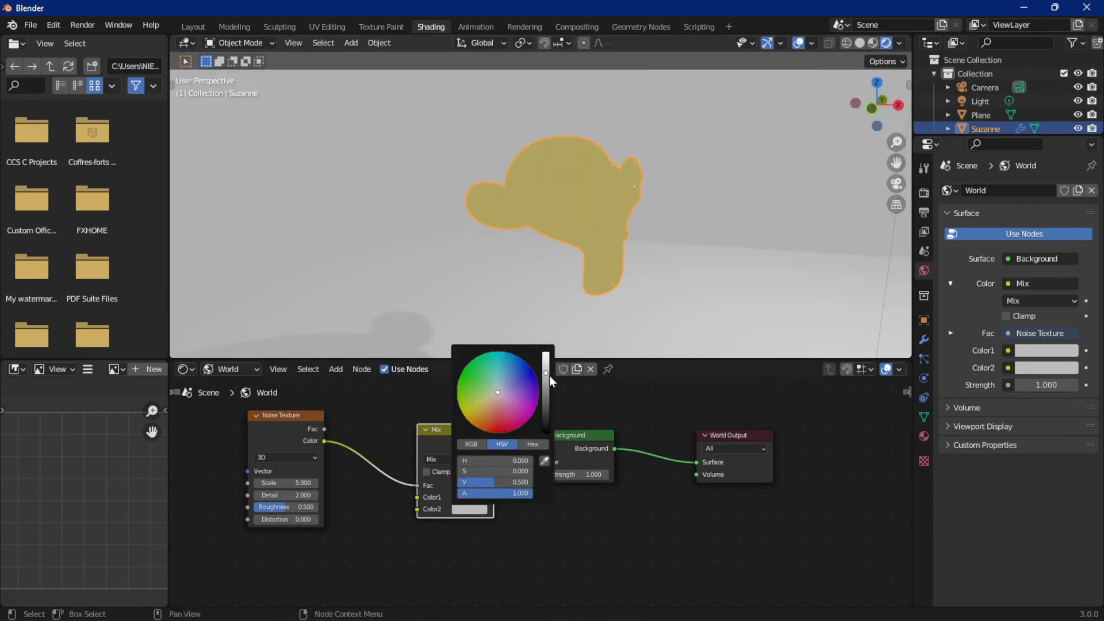
left_click_drag(546, 374, 546, 424)
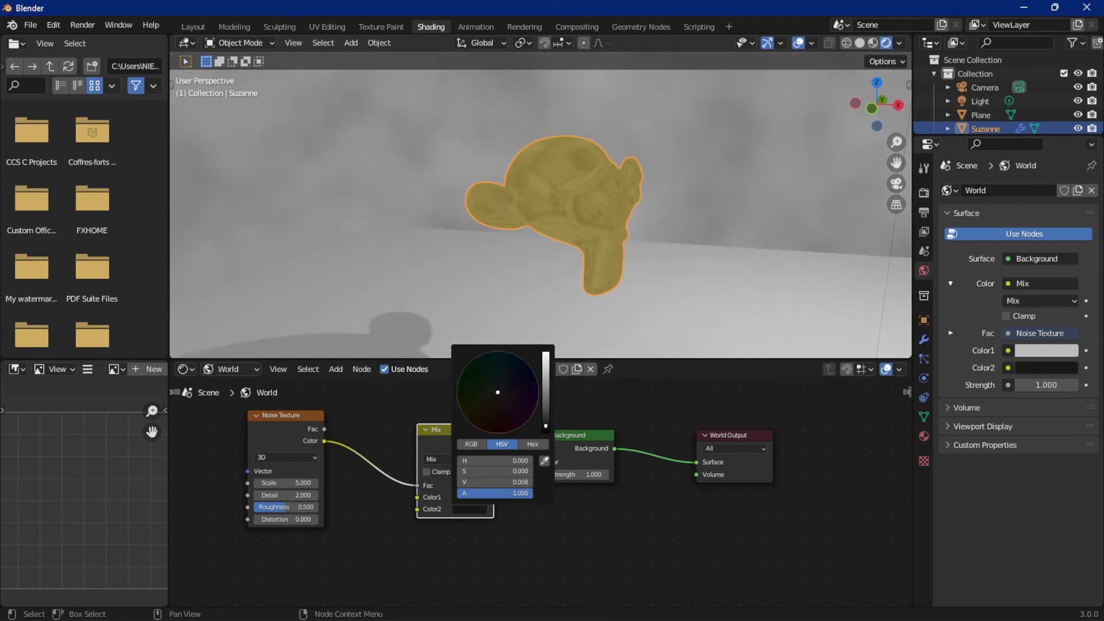
middle_click_drag(564, 215, 540, 187)
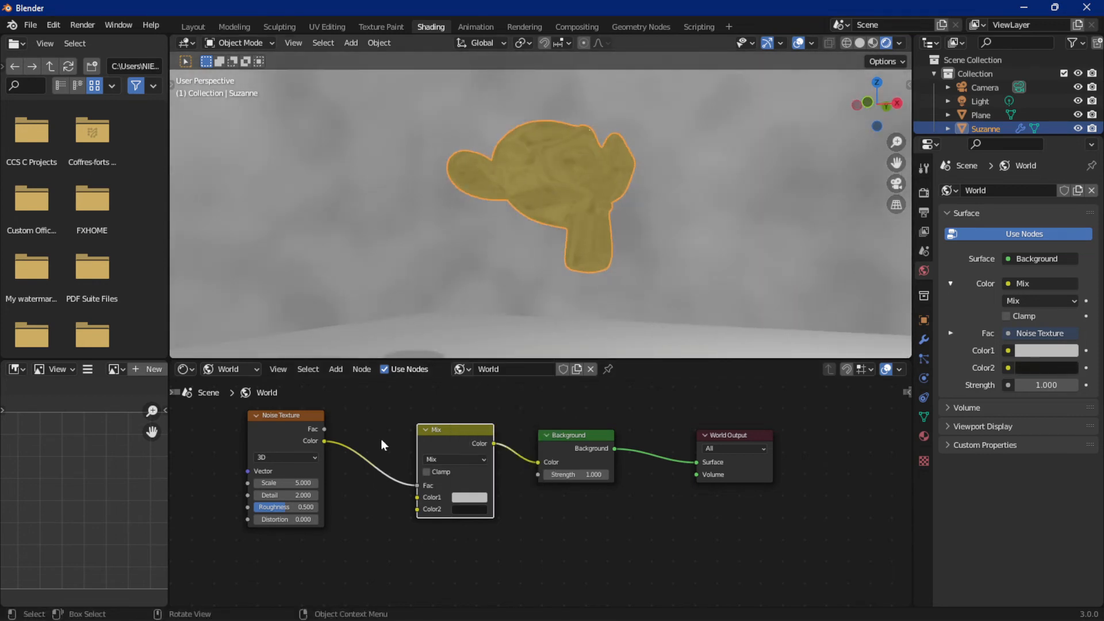
Set the world Noise Texture's Scale to 5.8
mouse_move(275, 483)
left_mouse_down()
mouse_move(322, 483)
mouse_move(290, 483)
left_mouse_up()
middle_click_drag(539, 277, 482, 319)
scroll(496, 301, "up", 3)
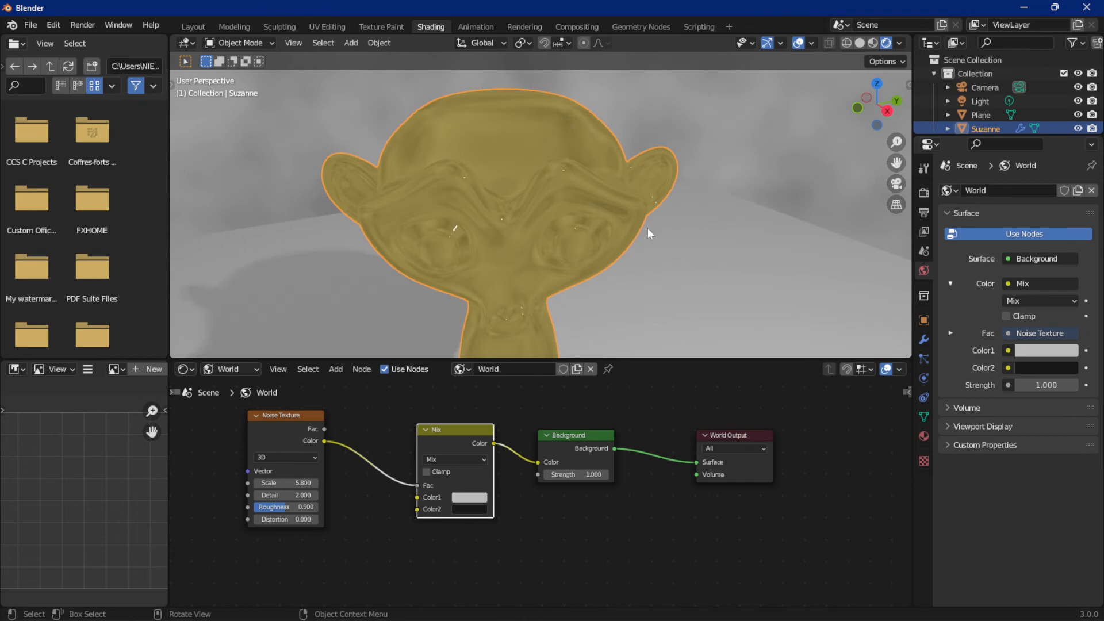
Select the scene's point light and change its type to Sun
scroll(561, 195, "down", 5)
scroll(637, 148, "down", 4)
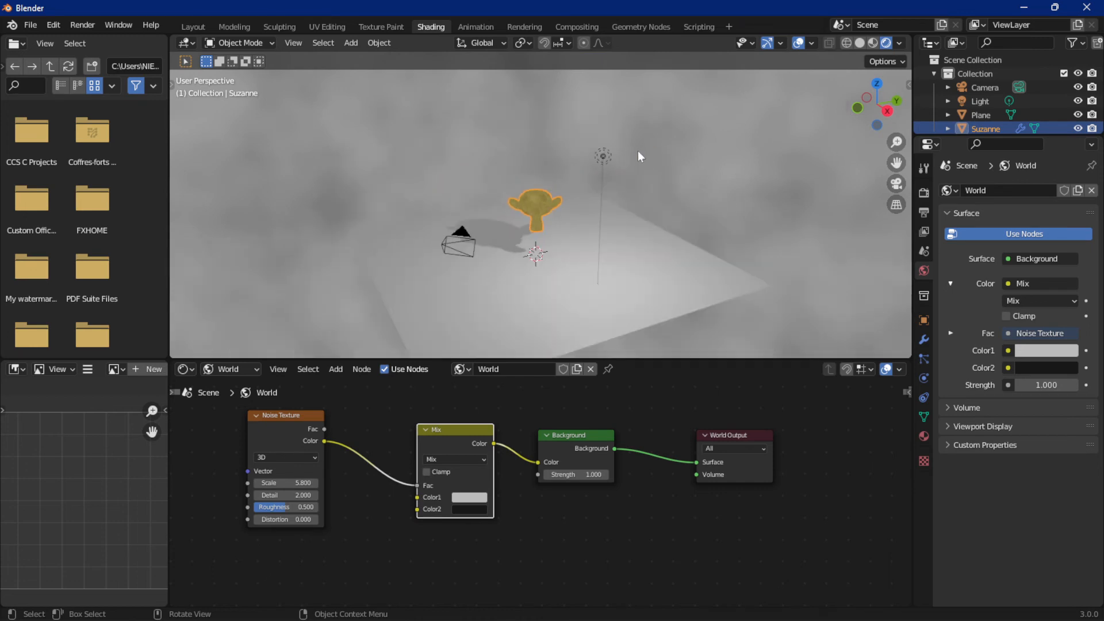
left_click(600, 161)
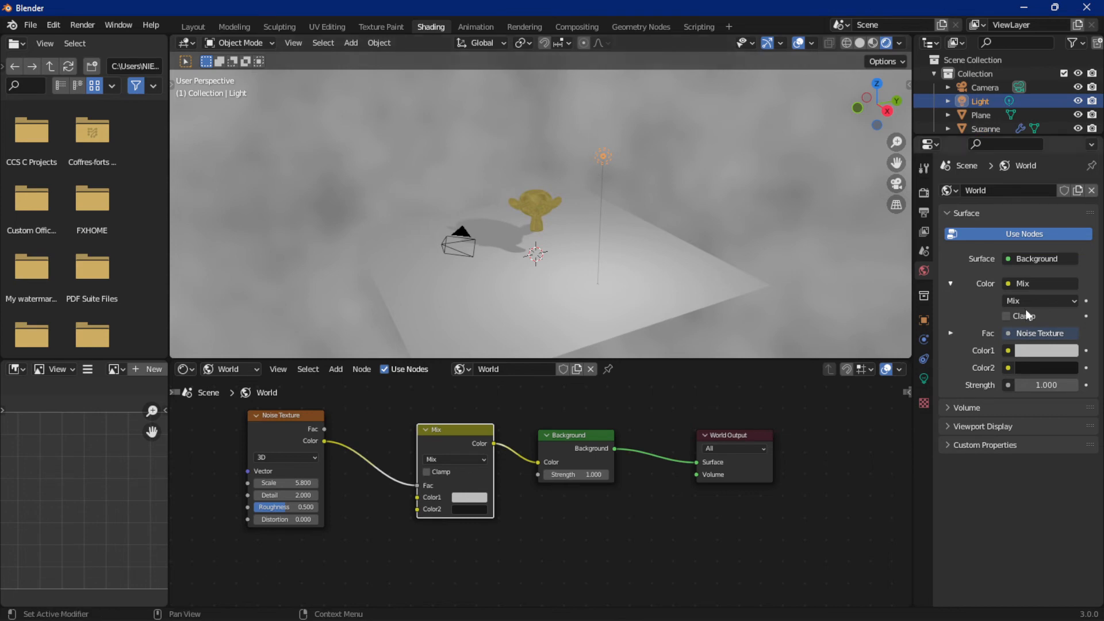
left_click(924, 378)
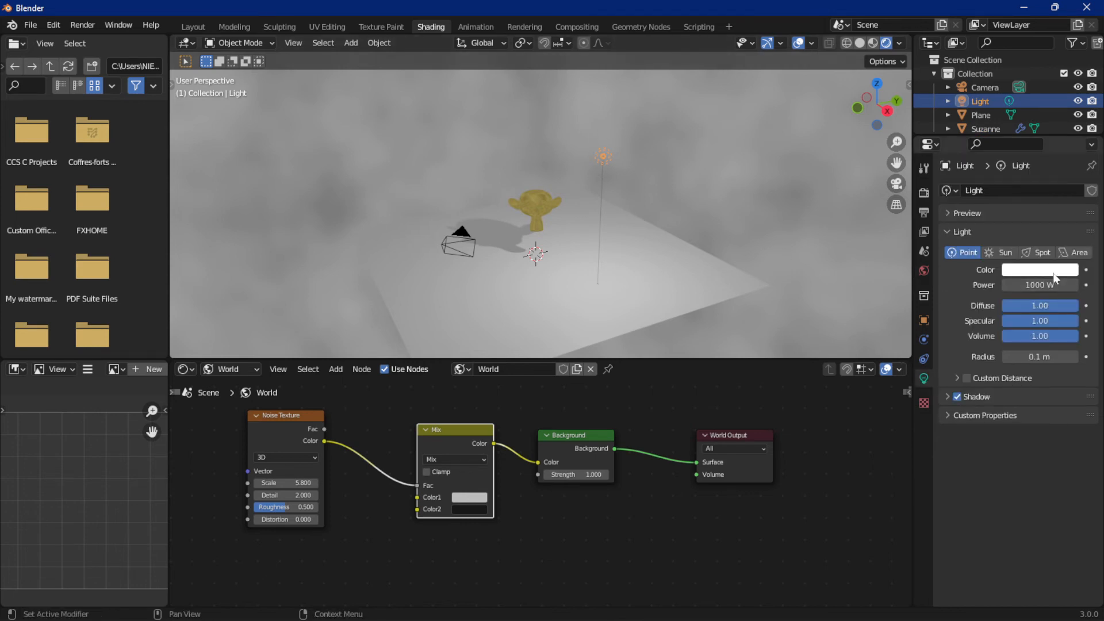
left_click(992, 253)
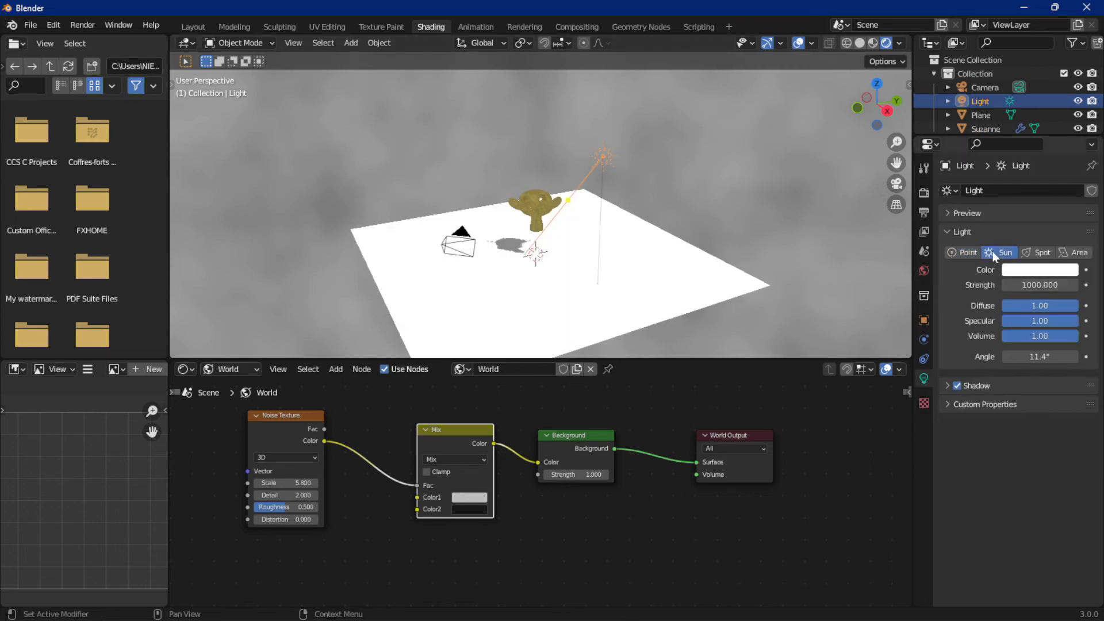
Set the sun light's Strength to 10
left_click(1029, 284)
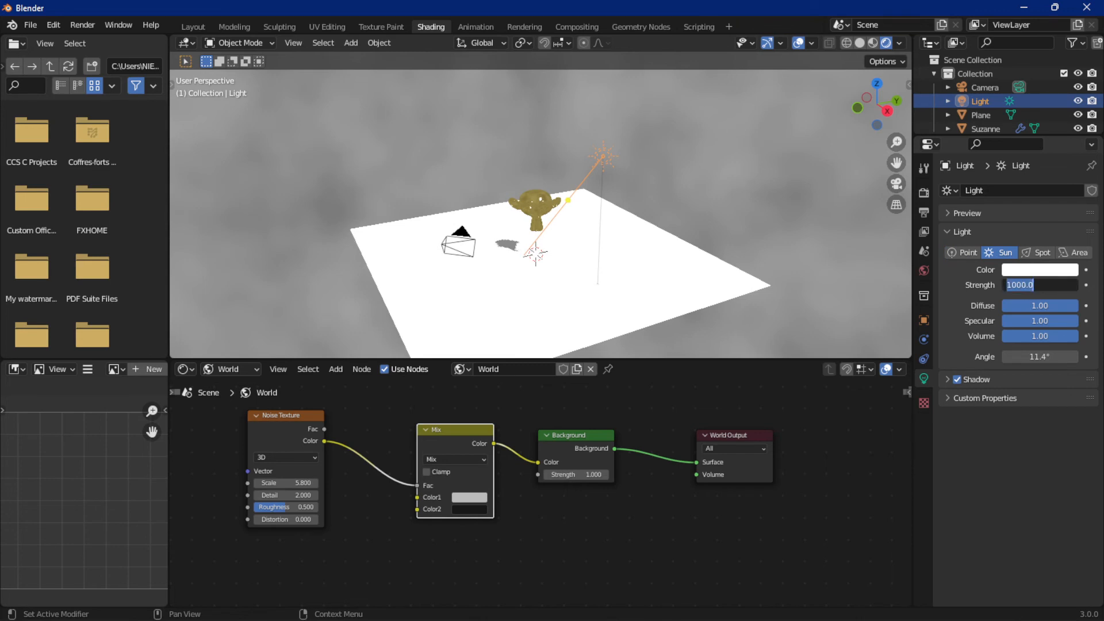
key("Return")
scroll(553, 200, "up", 8)
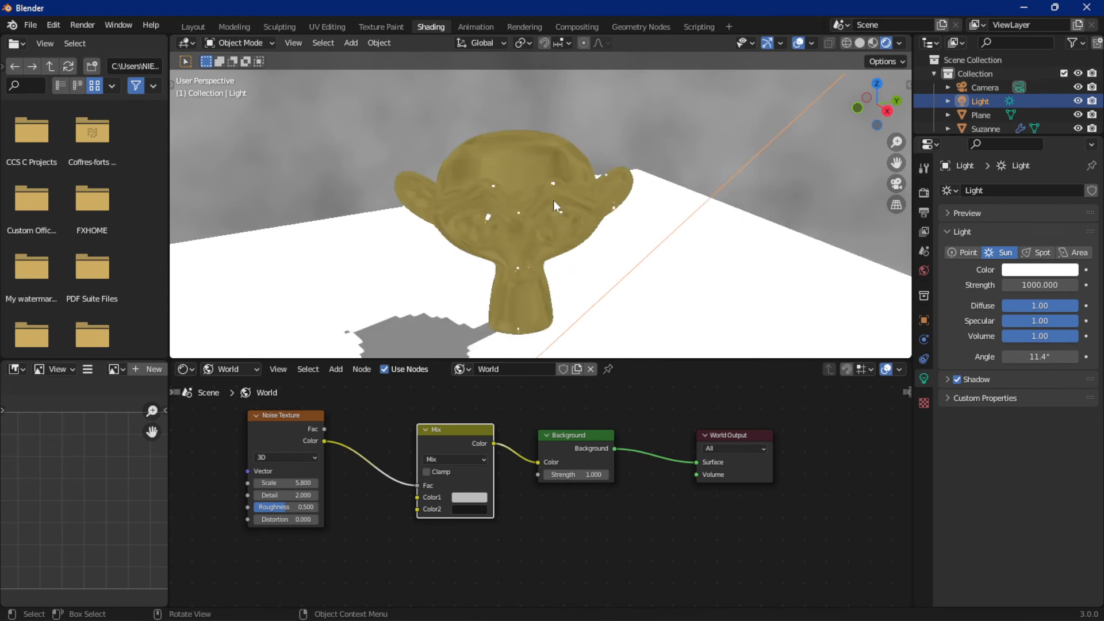
scroll(553, 200, "up", 3)
scroll(553, 200, "down", 3)
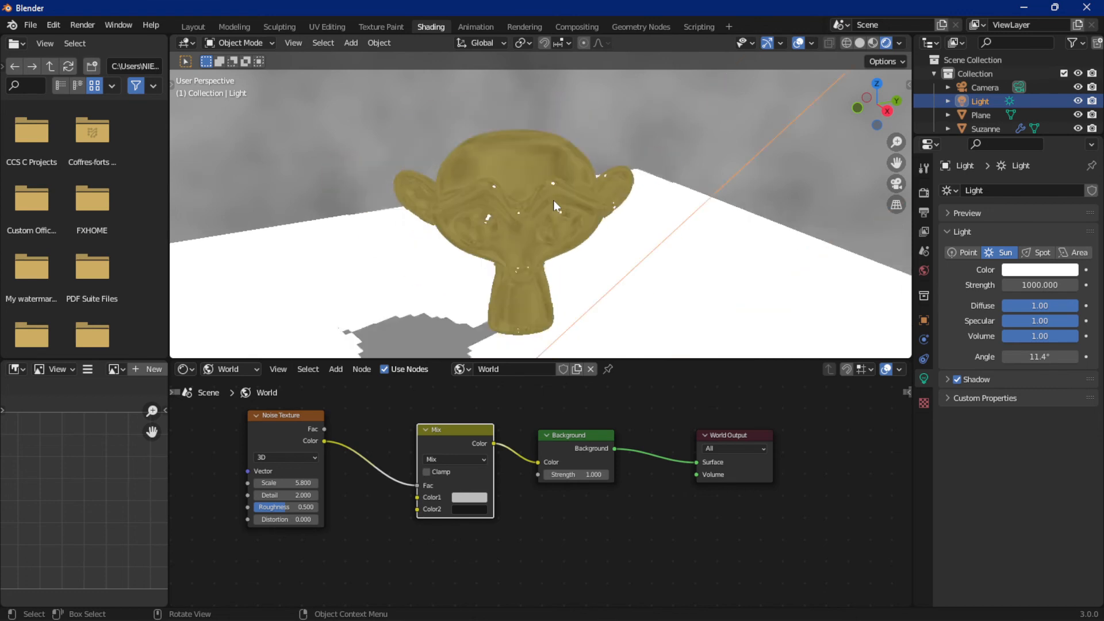
left_click(1032, 287)
type("10")
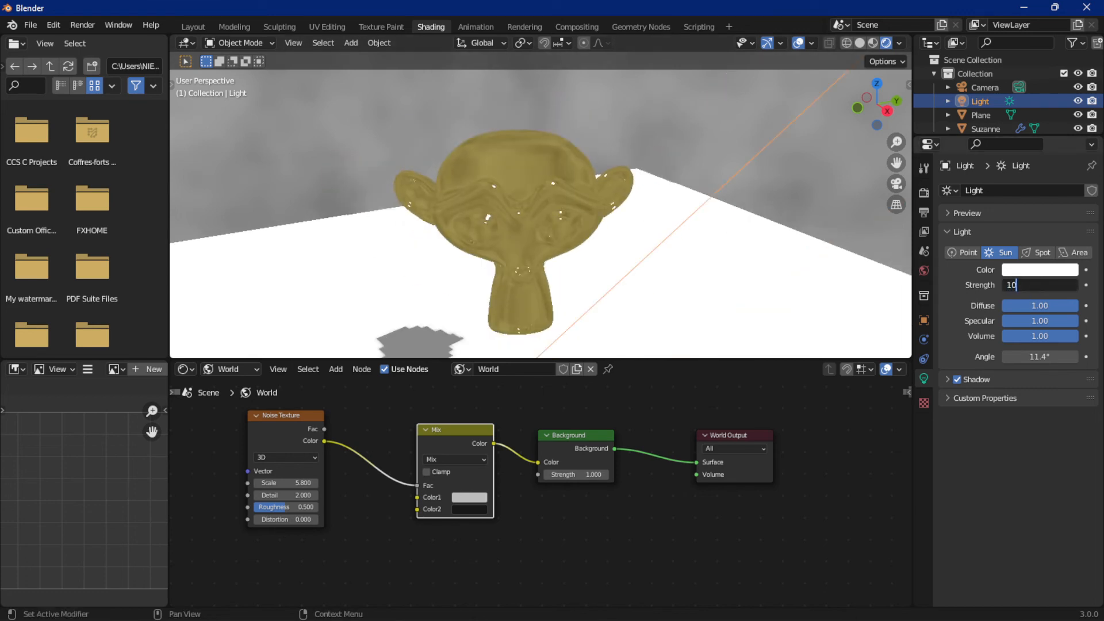
key("Return")
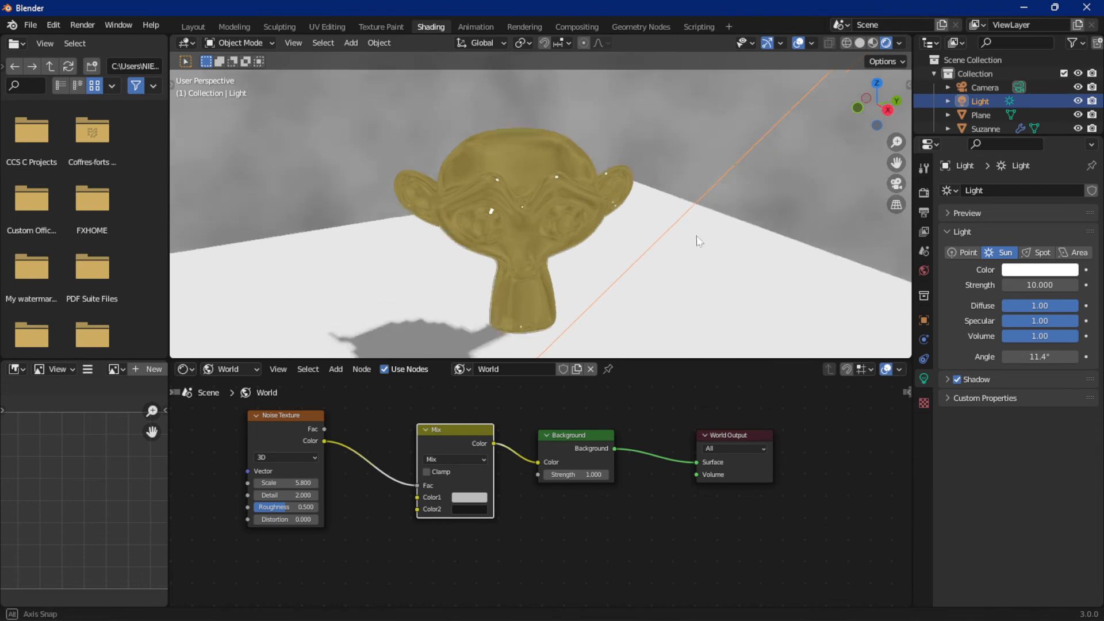
Switch the shader editor back to Object nodes for the monkey head and move its Glass BSDF node close to the Material Output
middle_click_drag(698, 240, 577, 257)
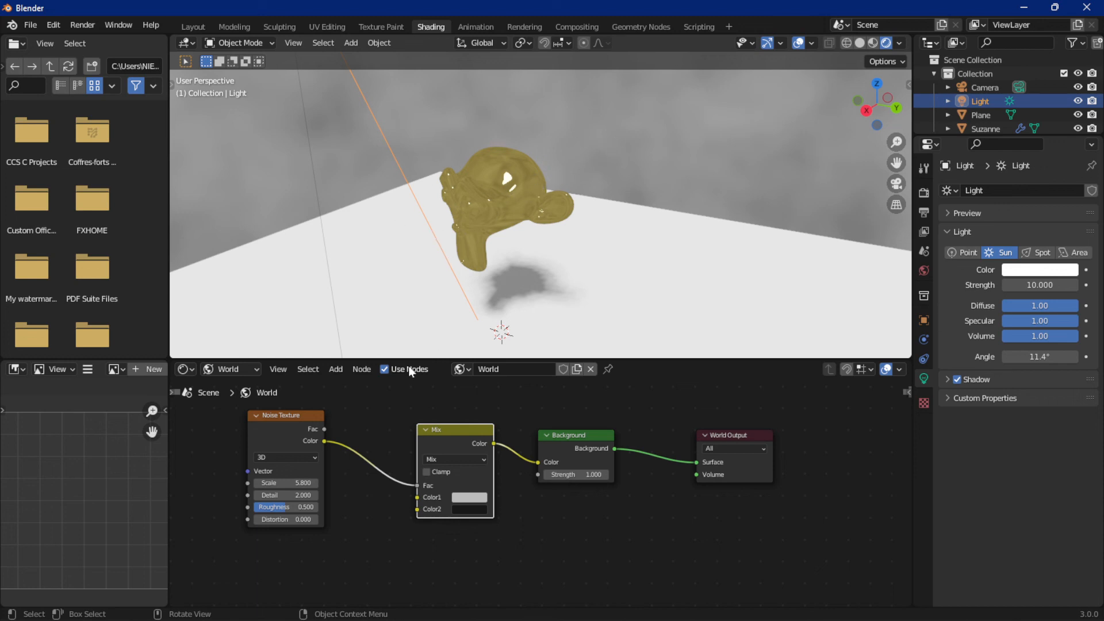
left_click(235, 371)
left_click(232, 394)
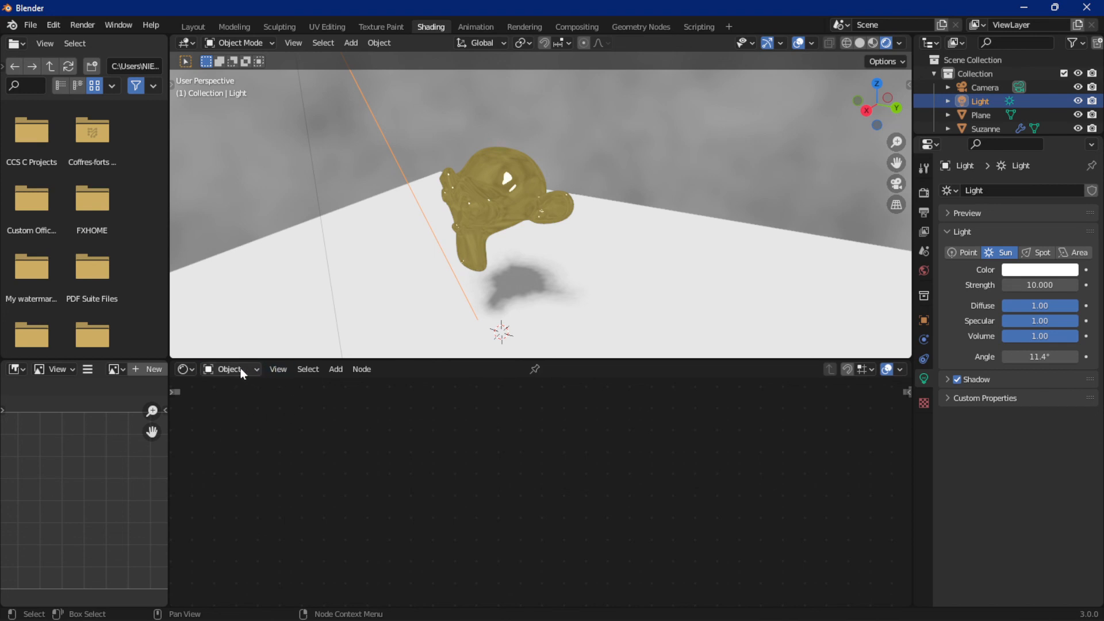
left_click(491, 198)
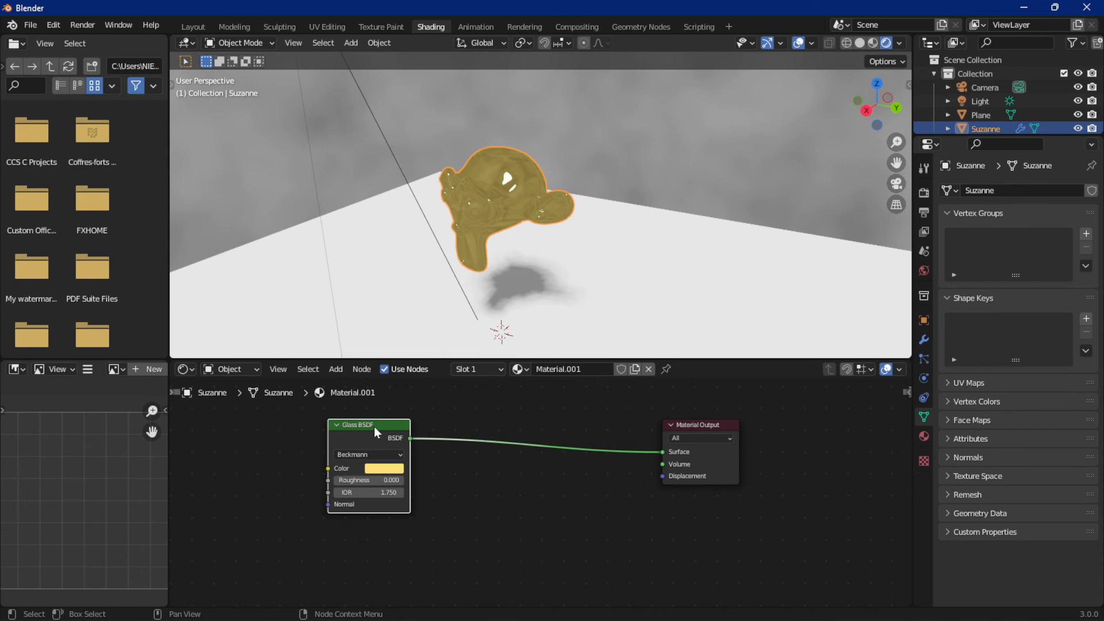
left_click_drag(374, 426, 546, 424)
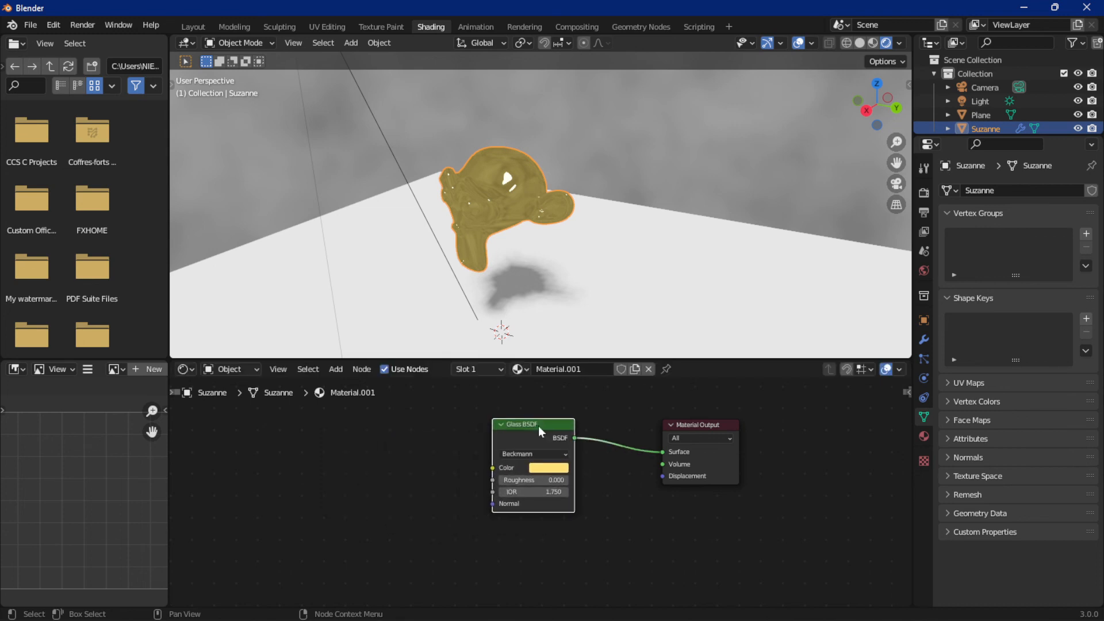
Open the list of shader nodes available to add to the monkey head's material
left_click(336, 369)
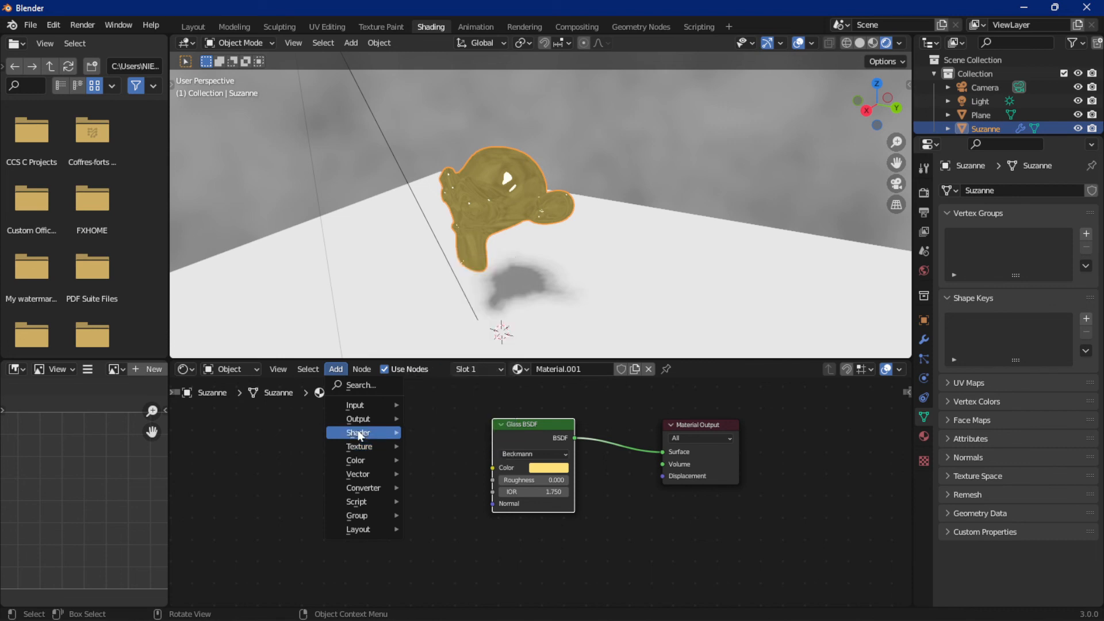
mouse_move(401, 433)
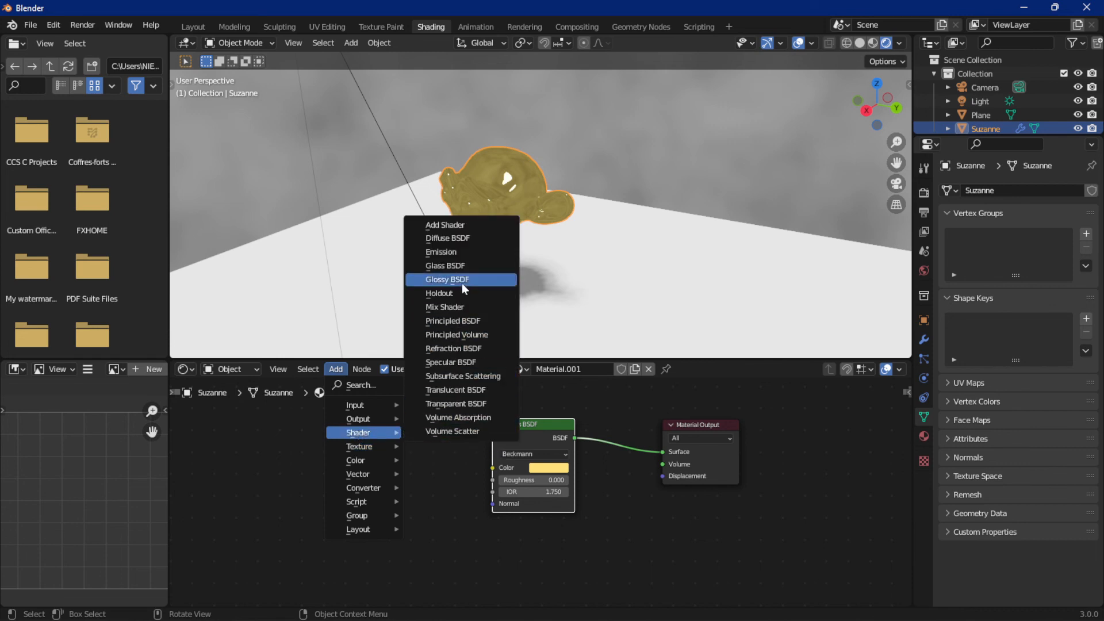